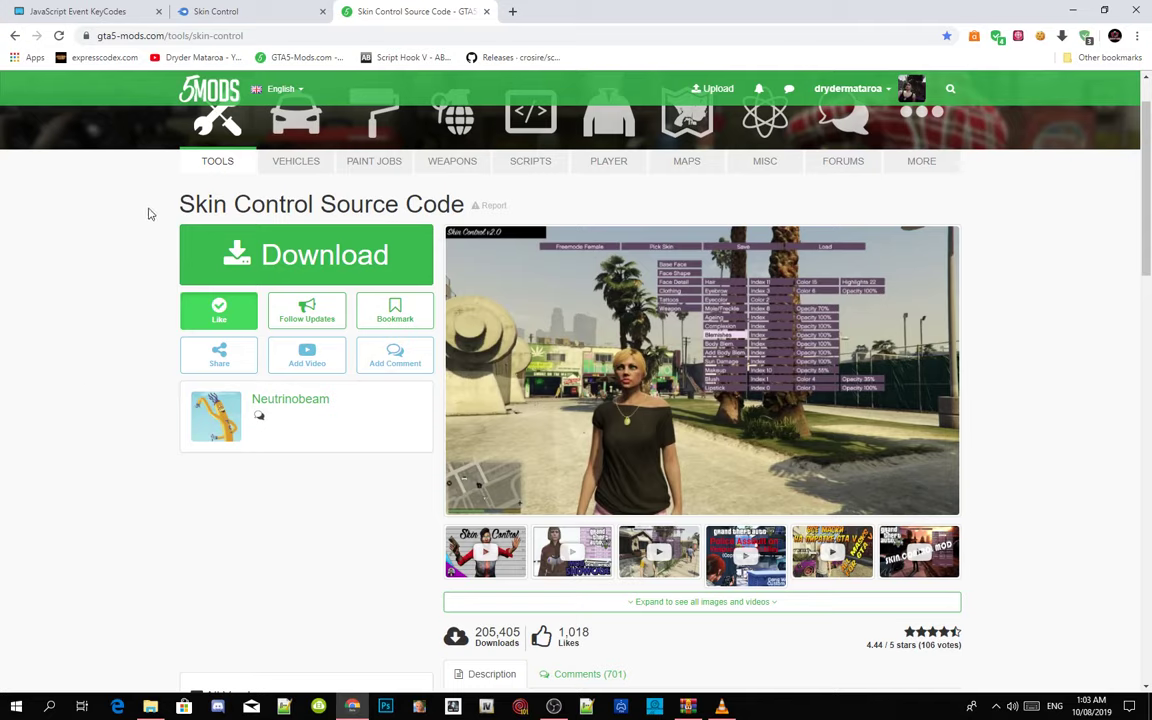
Switch to the Skin Control MediaFire download tab to get the Skin Control archive.
{"action": "left_click", "coordinate": [231, 8]}
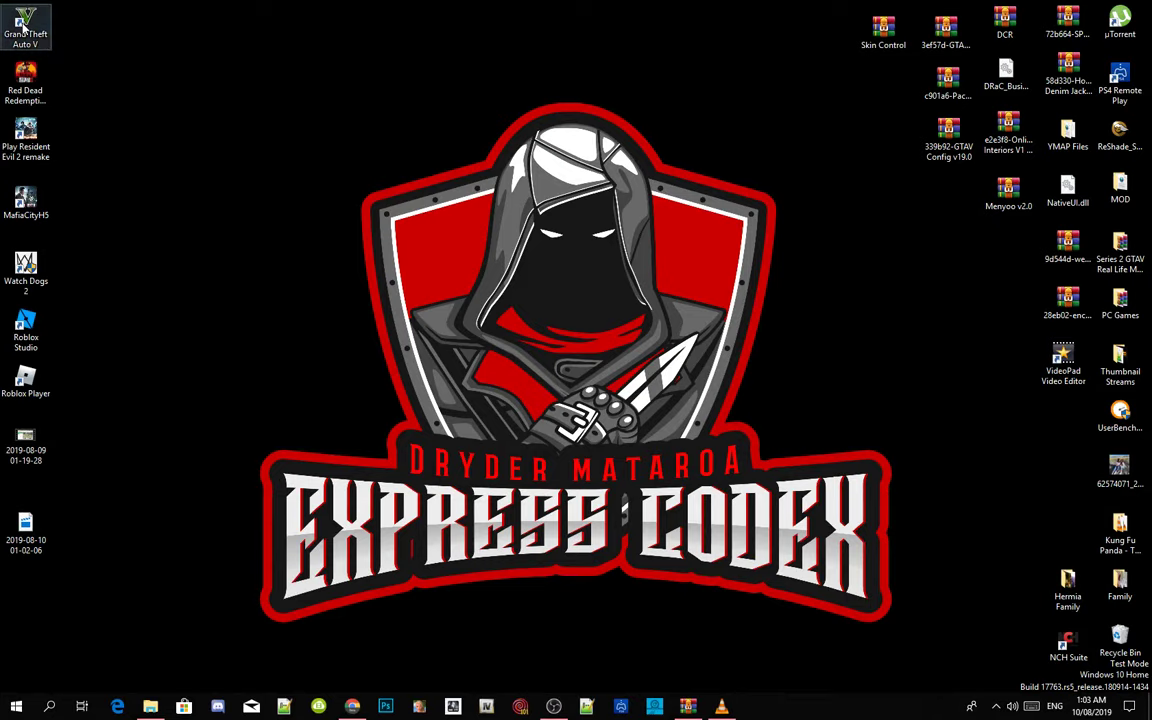
Open the Grand Theft Auto V install folder from the desktop shortcut and launch OpenIV.
{"action": "right_click", "coordinate": [22, 25]}
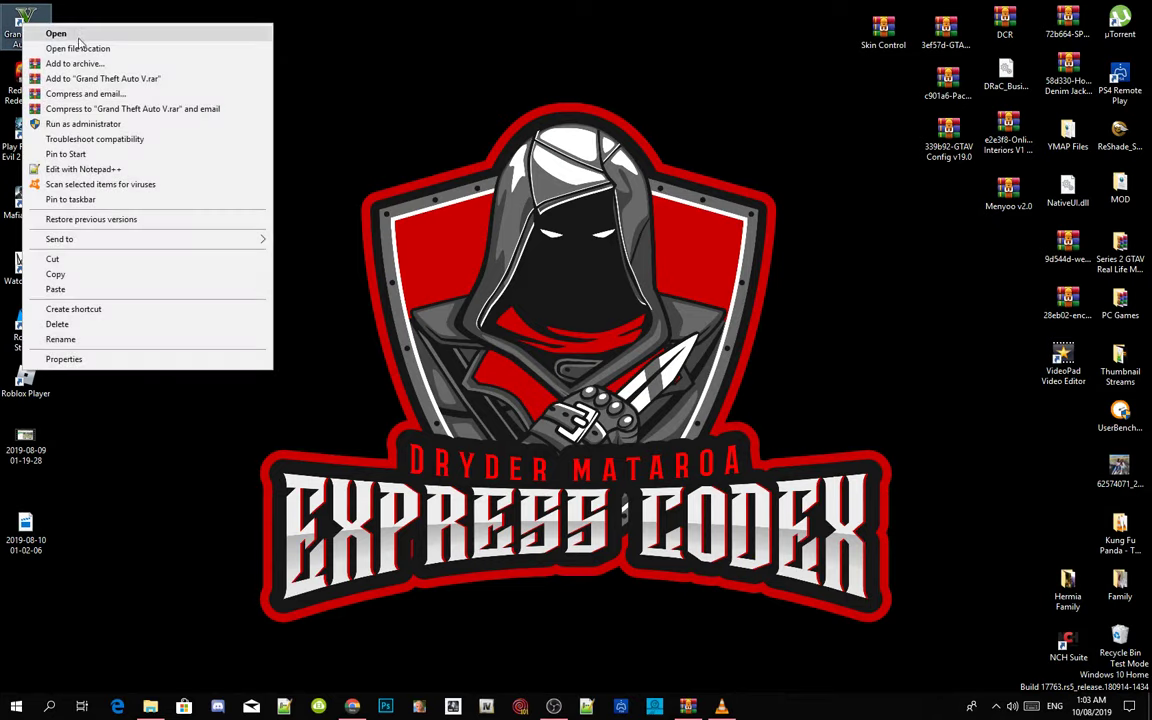
{"action": "left_click", "coordinate": [85, 46]}
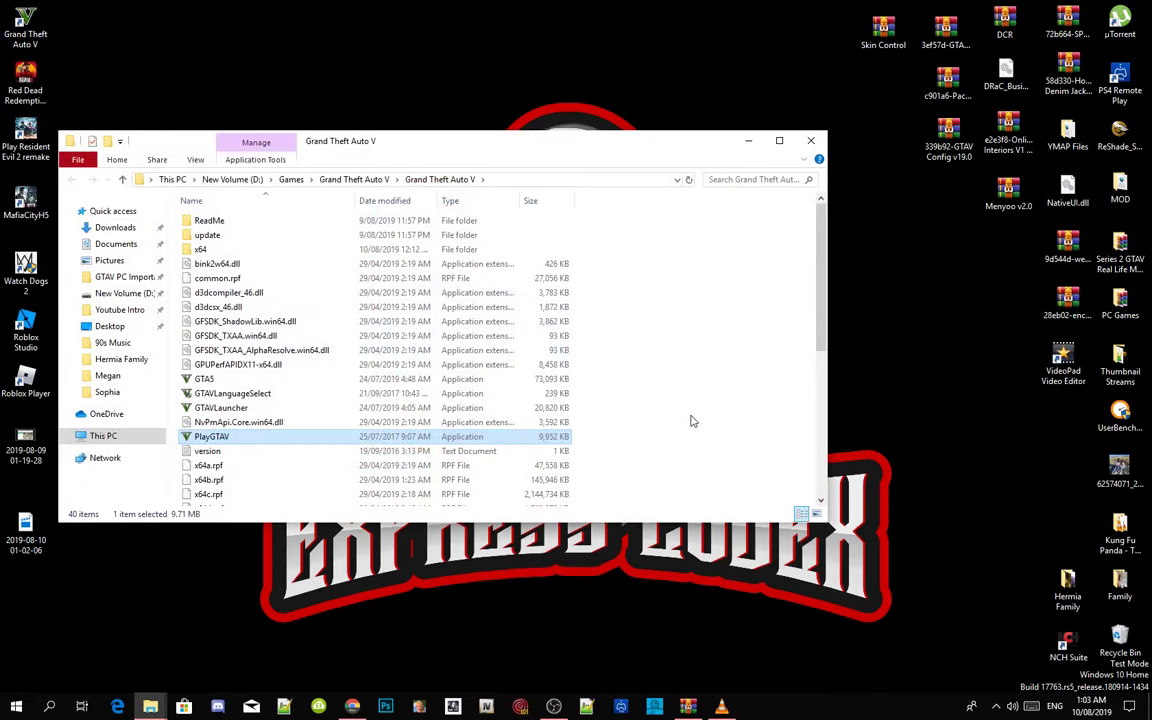
{"action": "left_click", "coordinate": [690, 412]}
{"action": "double_click", "coordinate": [695, 136]}
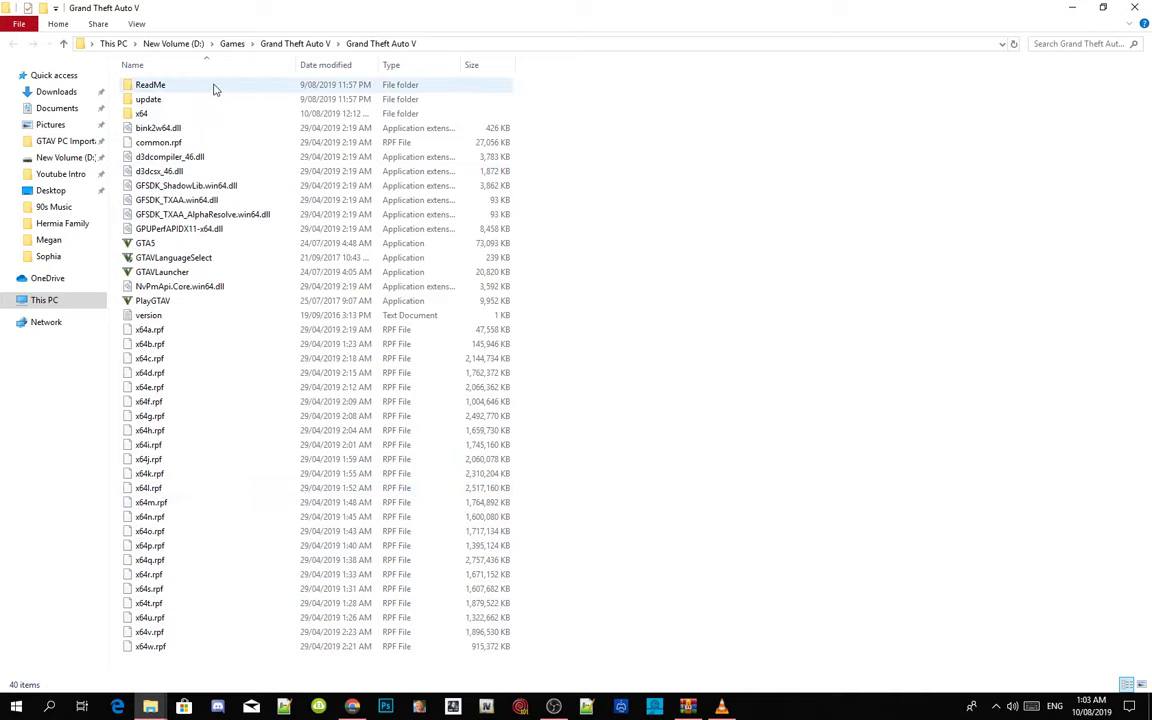
{"action": "left_click", "coordinate": [1103, 8]}
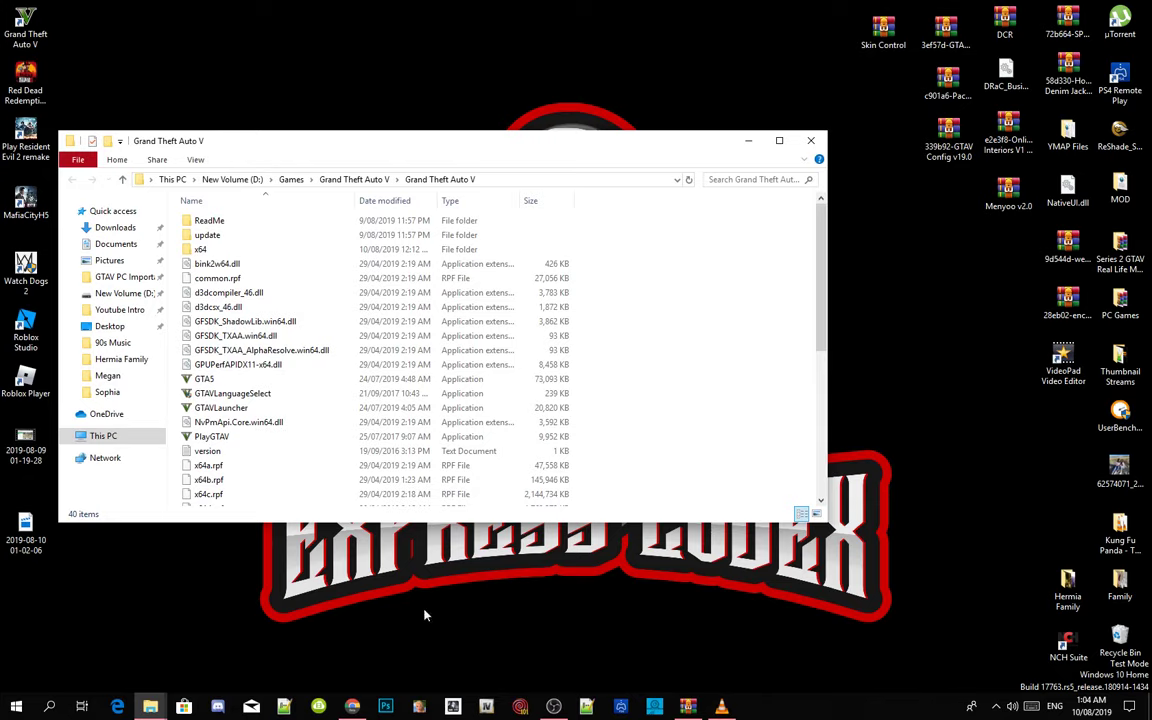
{"action": "left_click", "coordinate": [487, 707]}
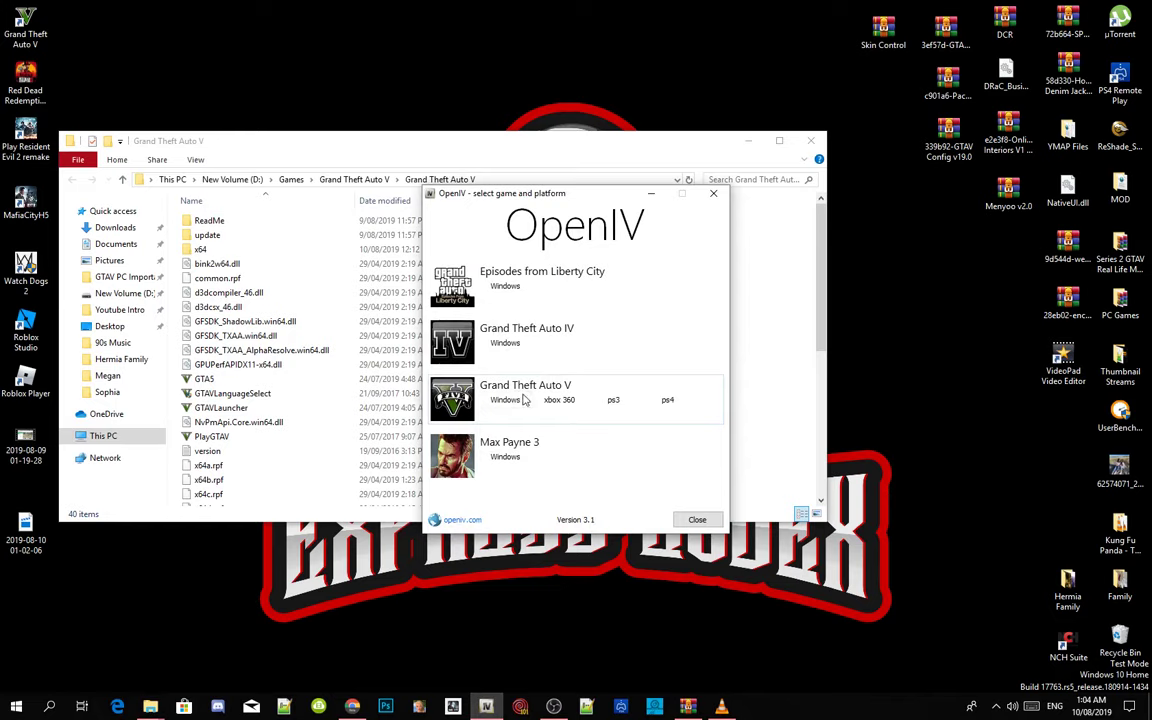
Choose Grand Theft Auto V for Windows in OpenIV and open the ASI Manager.
{"action": "left_click", "coordinate": [505, 400]}
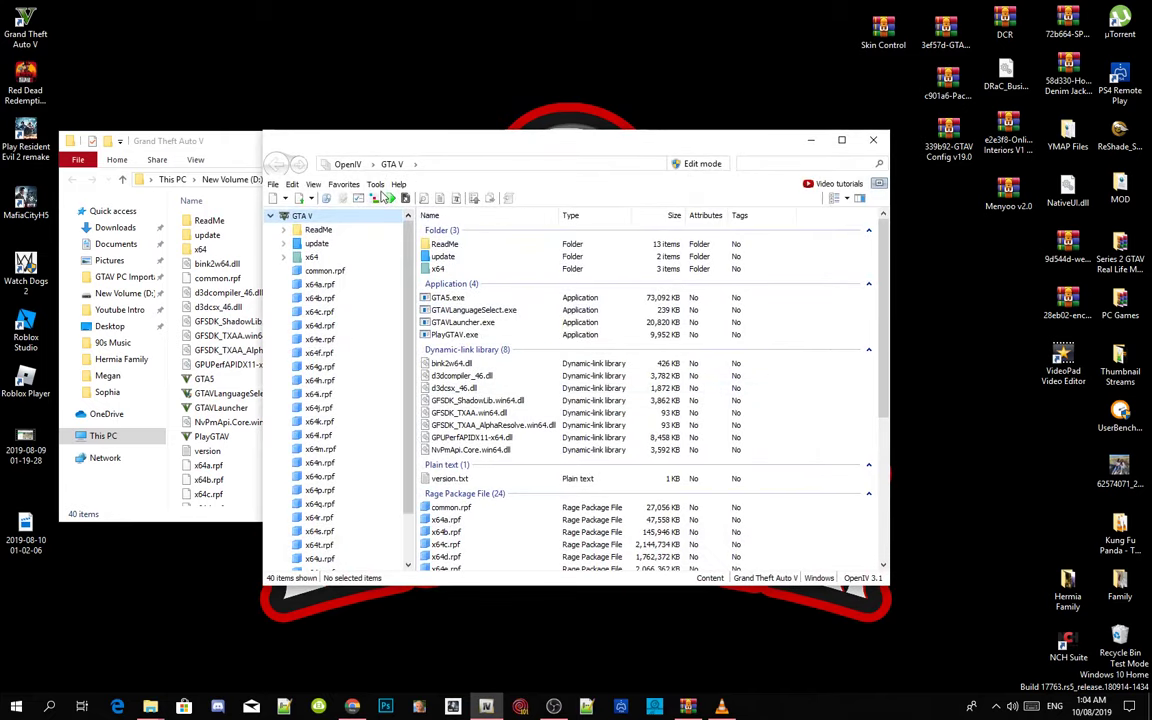
{"action": "left_click", "coordinate": [376, 185]}
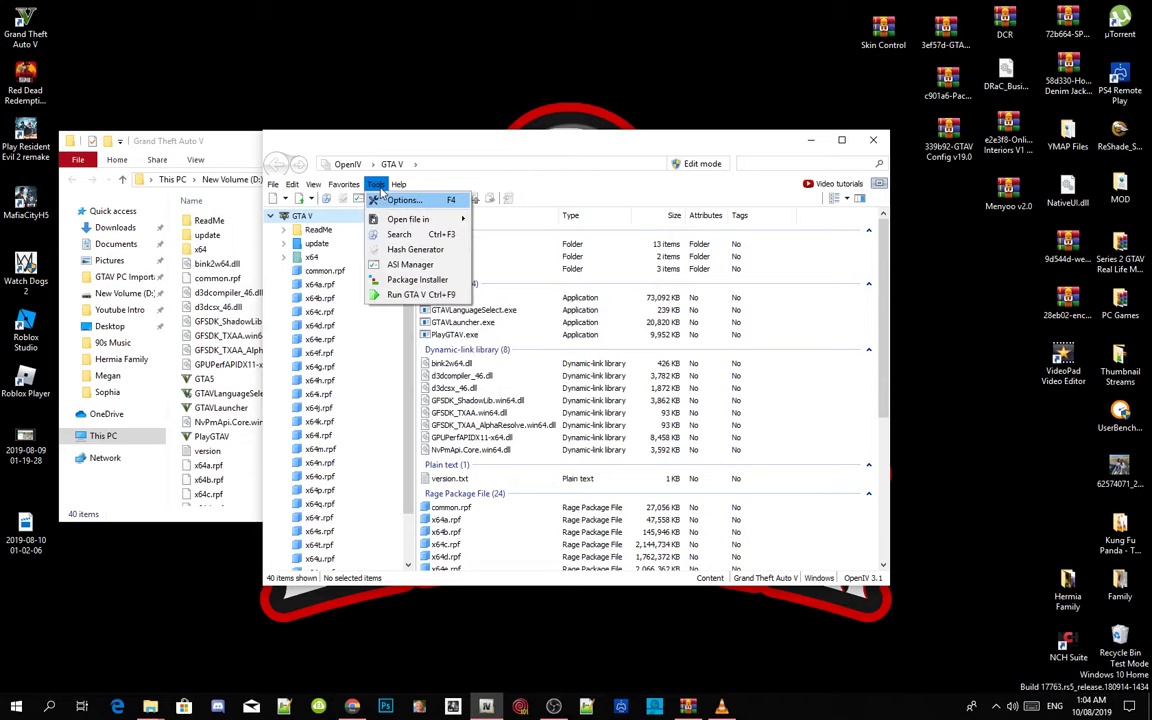
{"action": "left_click", "coordinate": [394, 265]}
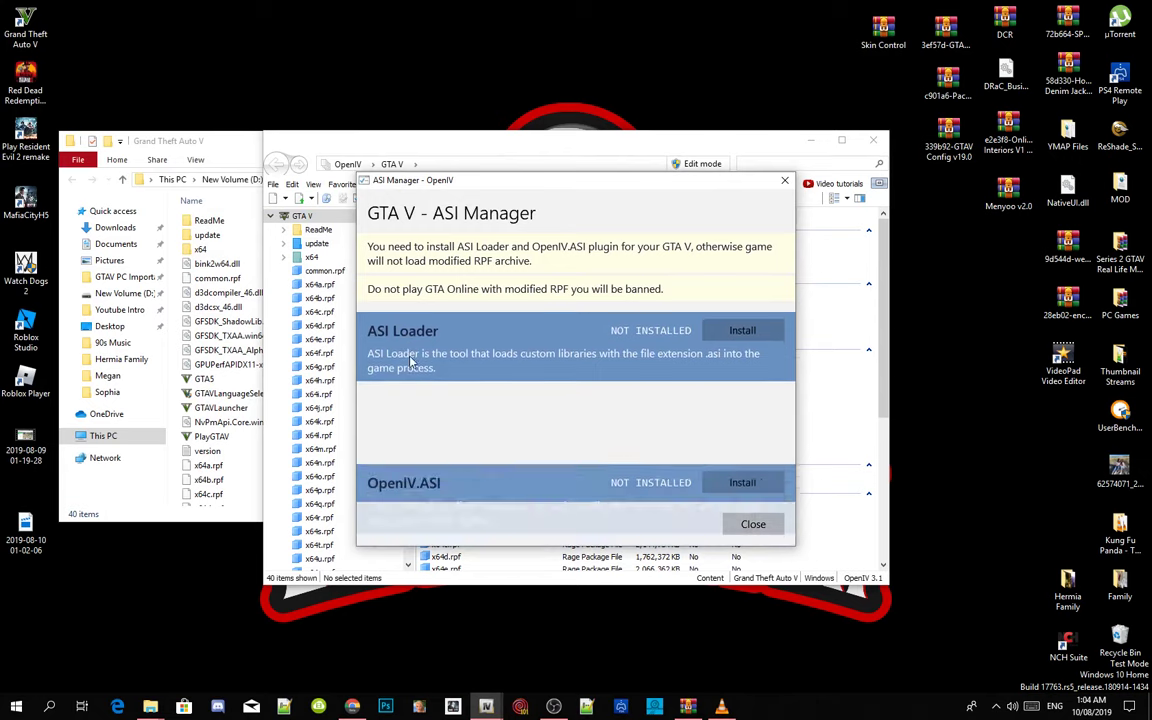
Install ASI Loader, OpenIV.ASI with a new mods folder, and openCamera, then close OpenIV.
{"action": "left_click", "coordinate": [740, 319]}
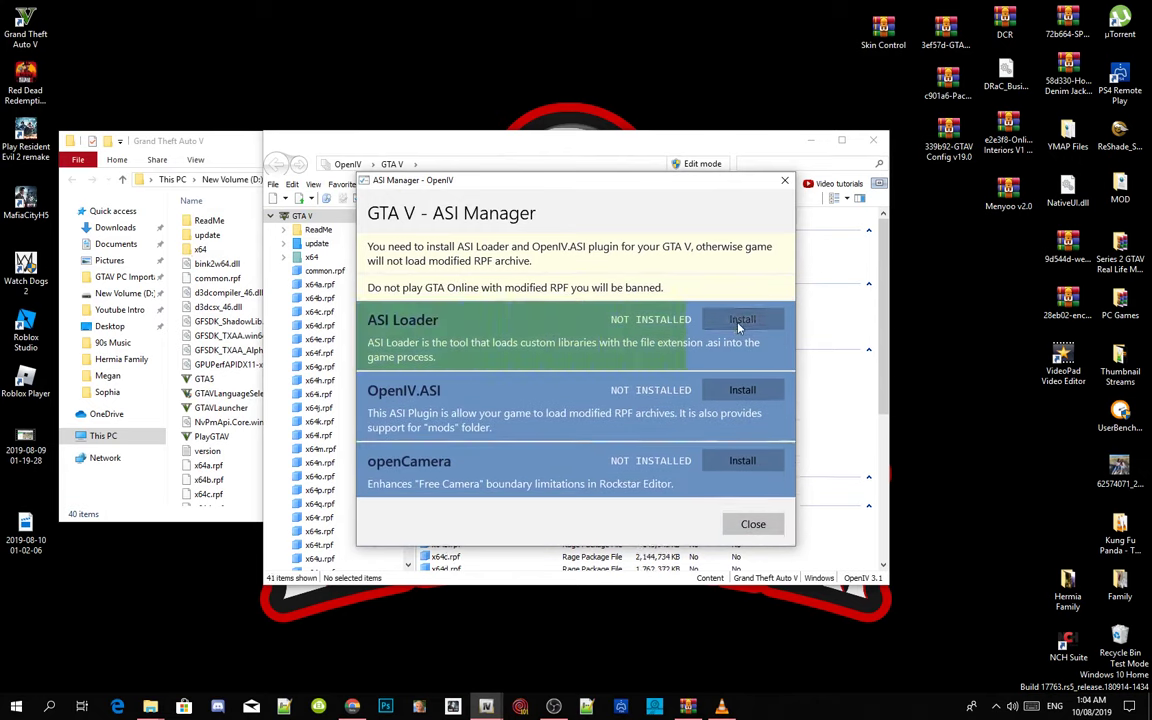
{"action": "left_click", "coordinate": [731, 392]}
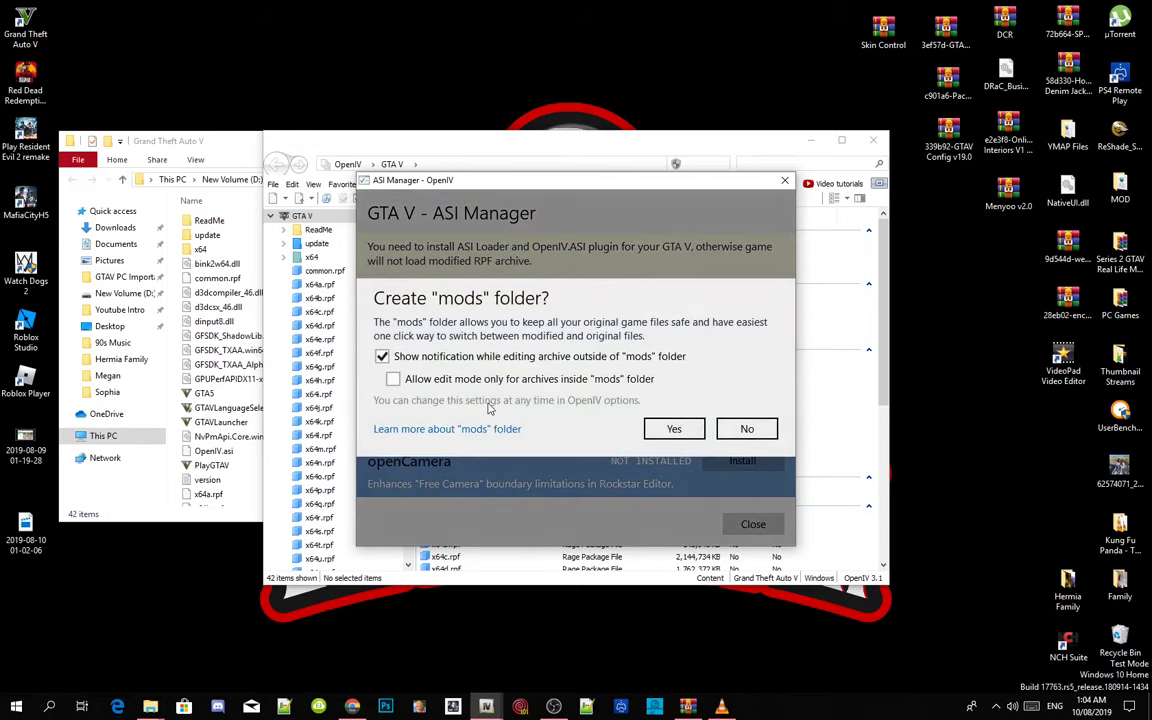
{"action": "left_click", "coordinate": [670, 430]}
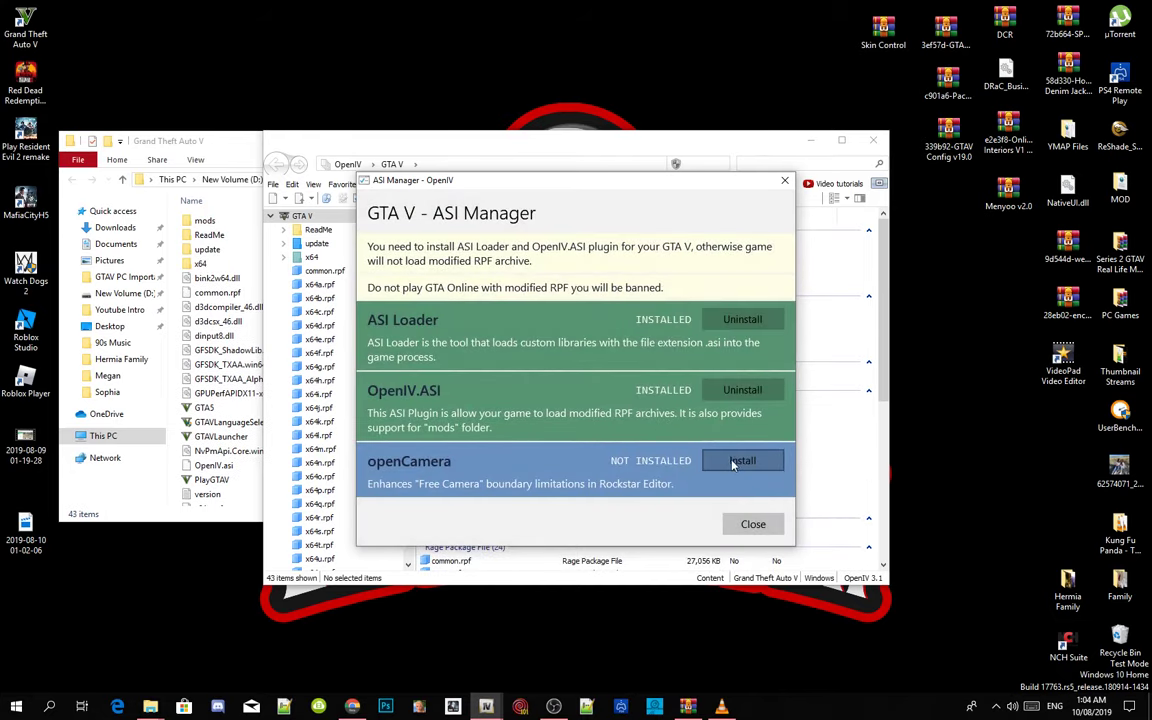
{"action": "left_click", "coordinate": [742, 462]}
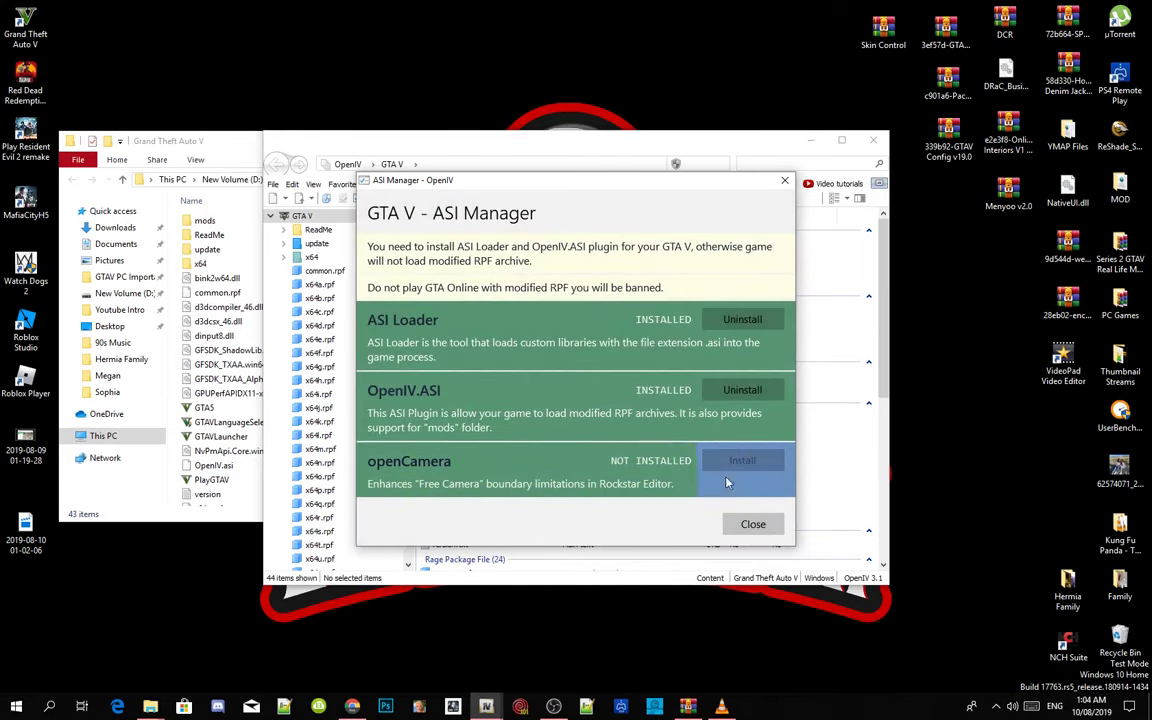
{"action": "left_click", "coordinate": [752, 528]}
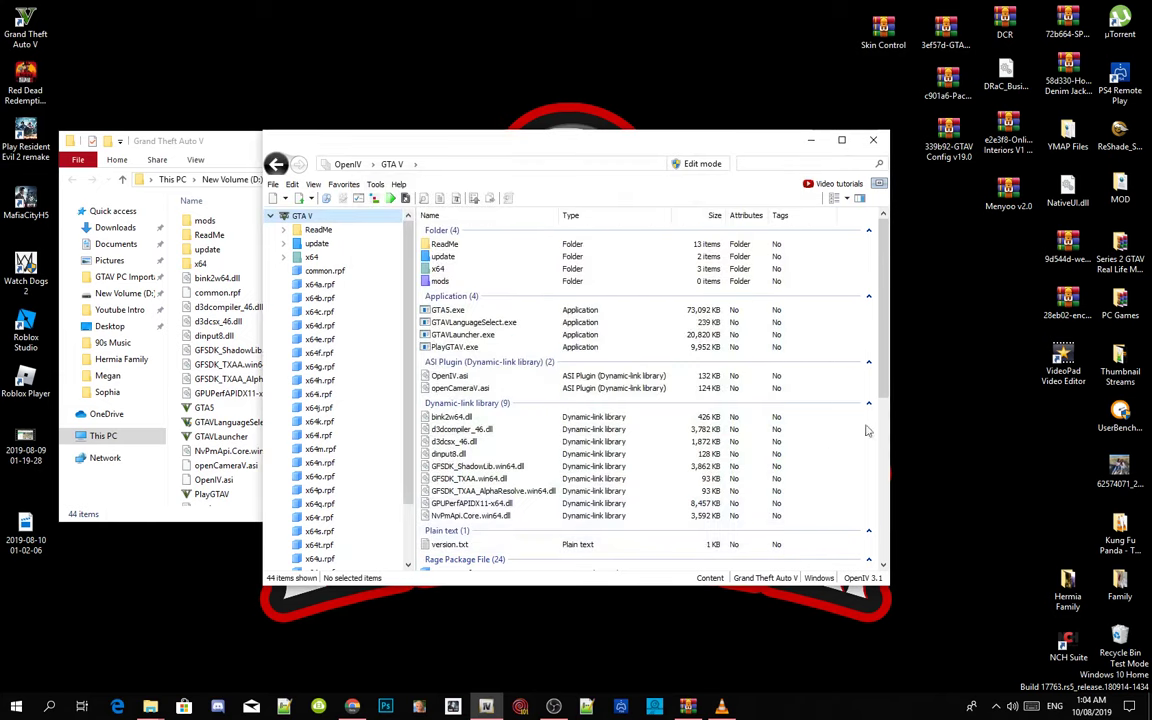
{"action": "left_click", "coordinate": [872, 142]}
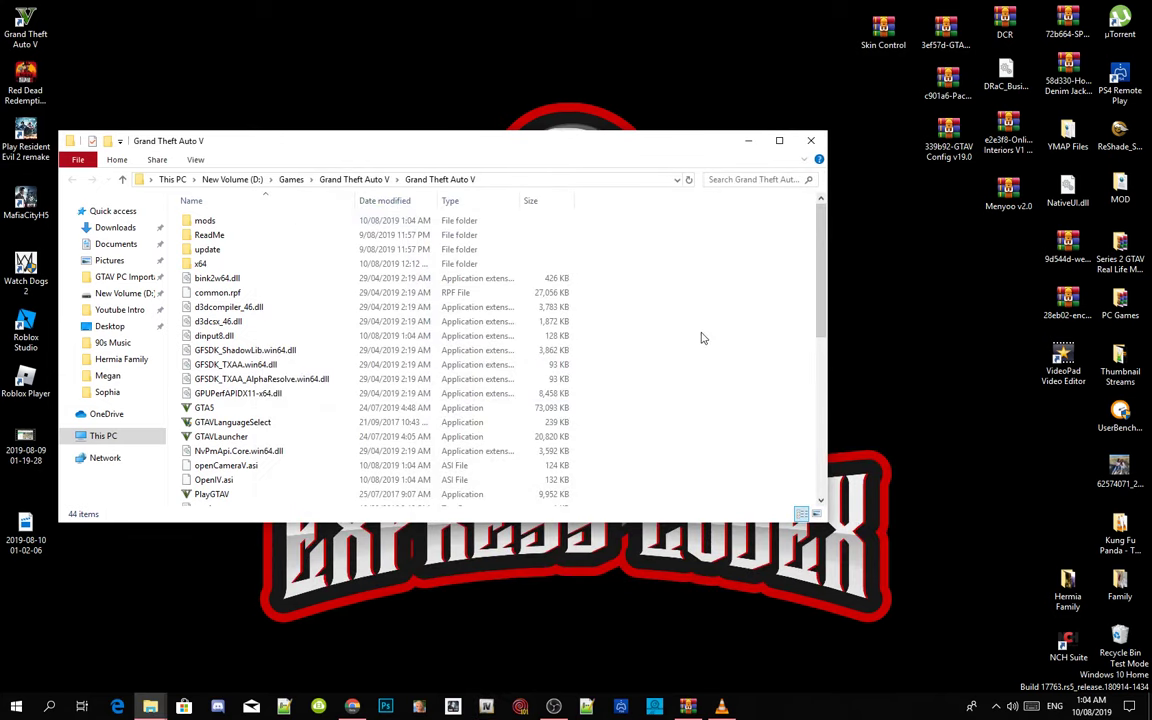
Bring the MOD folder window forward and place it at the screen's right edge.
{"action": "scroll", "coordinate": [700, 332], "scroll_direction": "down", "scroll_amount": 8}
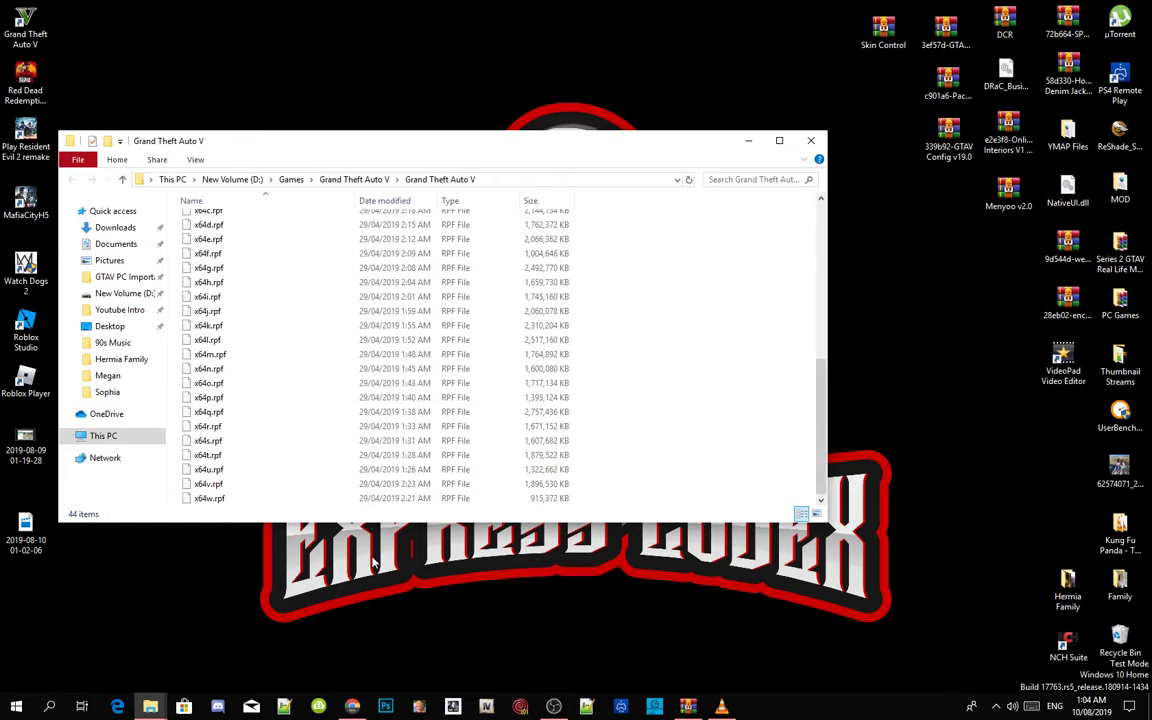
{"action": "left_click", "coordinate": [150, 706]}
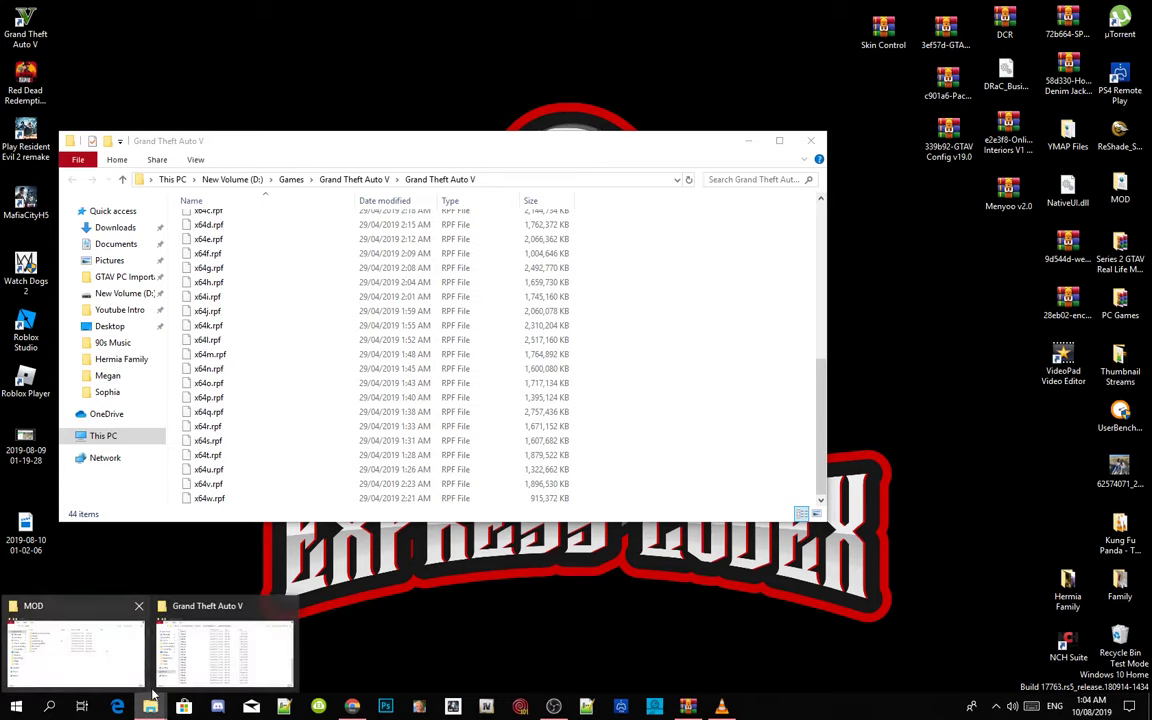
{"action": "left_click", "coordinate": [104, 650]}
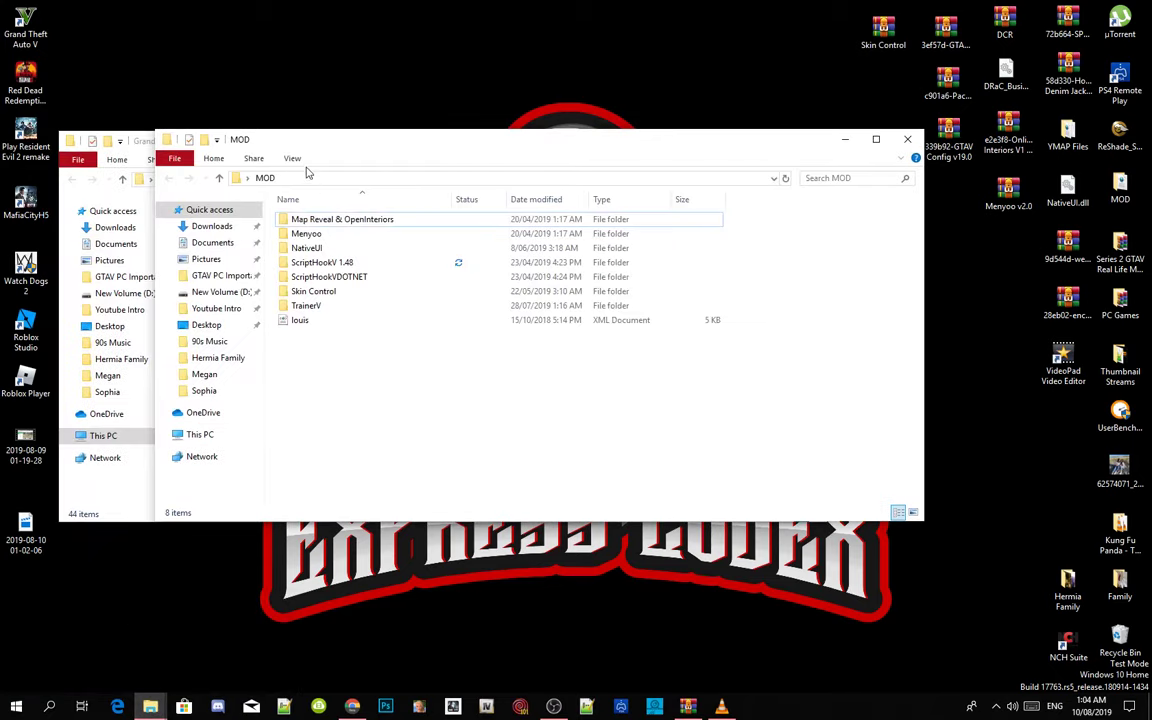
{"action": "left_click_drag", "start_coordinate": [312, 149], "coordinate": [1000, 152]}
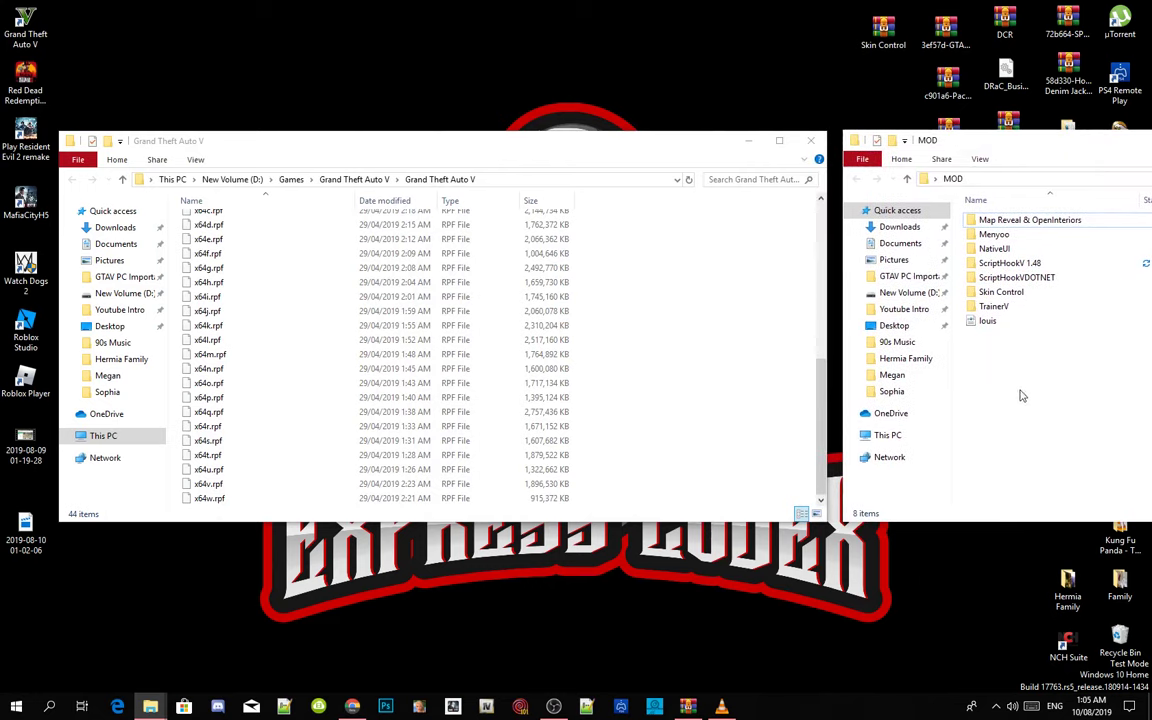
Copy dinput8.dll and ScriptHookV.dll from ScriptHookV 1.48\bin into the game folder, replacing dinput8.dll.
{"action": "double_click", "coordinate": [1003, 263]}
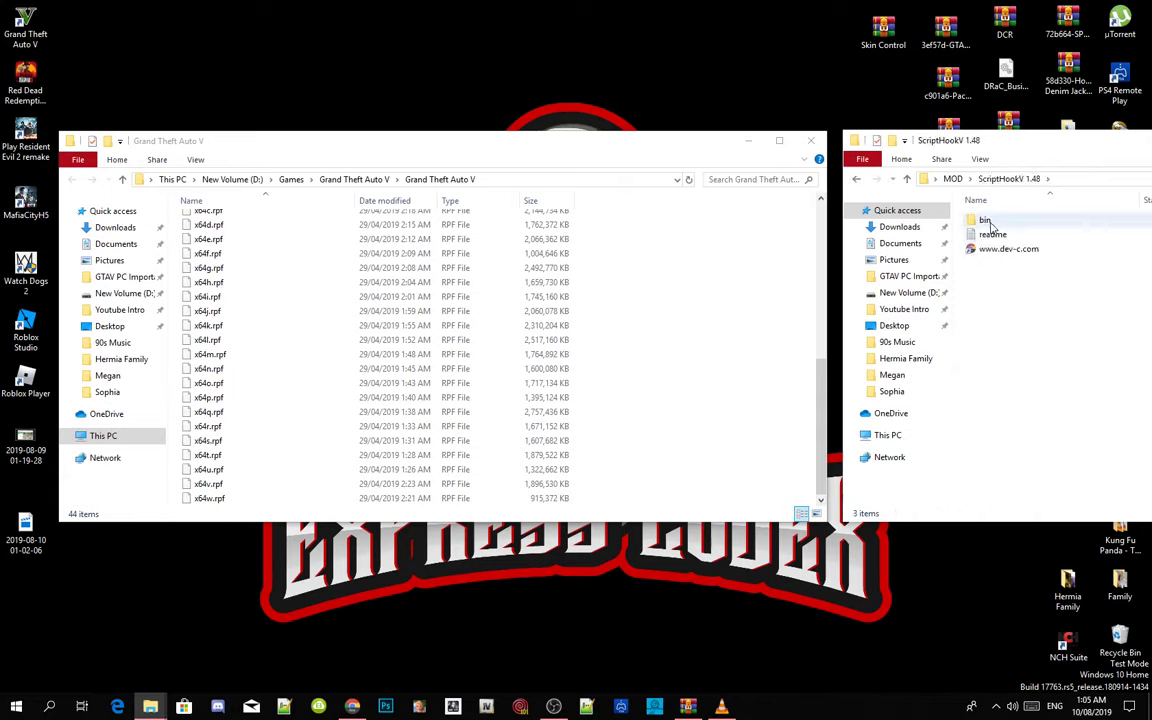
{"action": "double_click", "coordinate": [988, 221]}
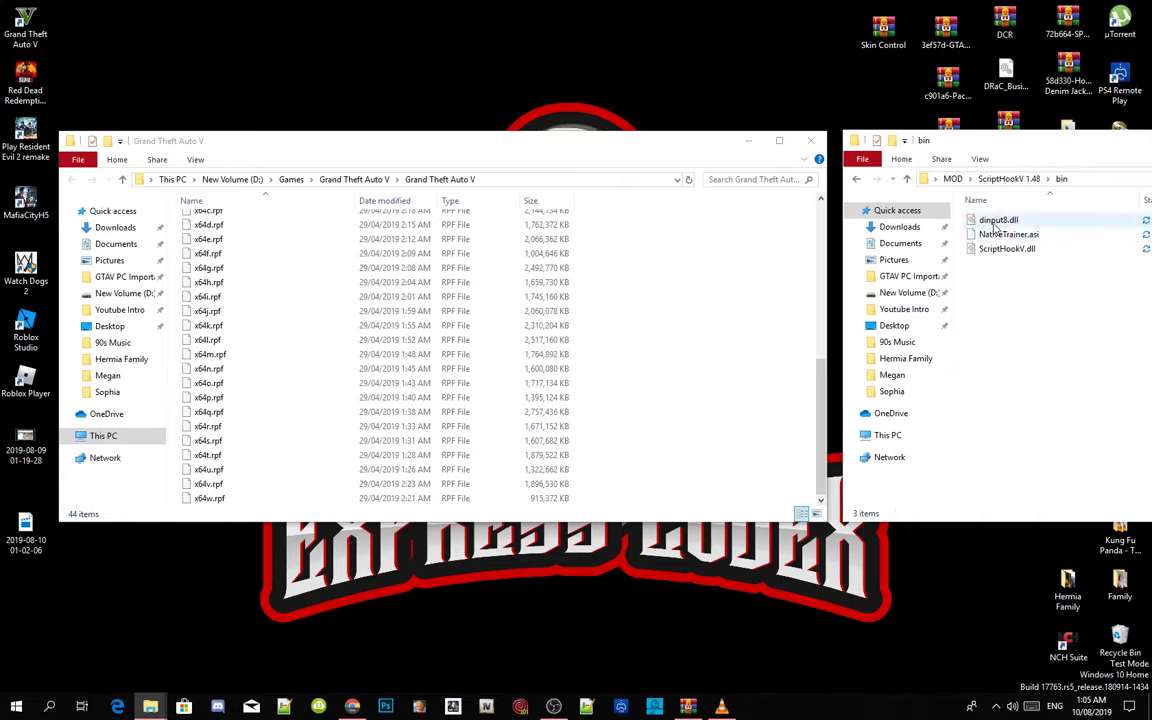
{"action": "left_click", "coordinate": [996, 222]}
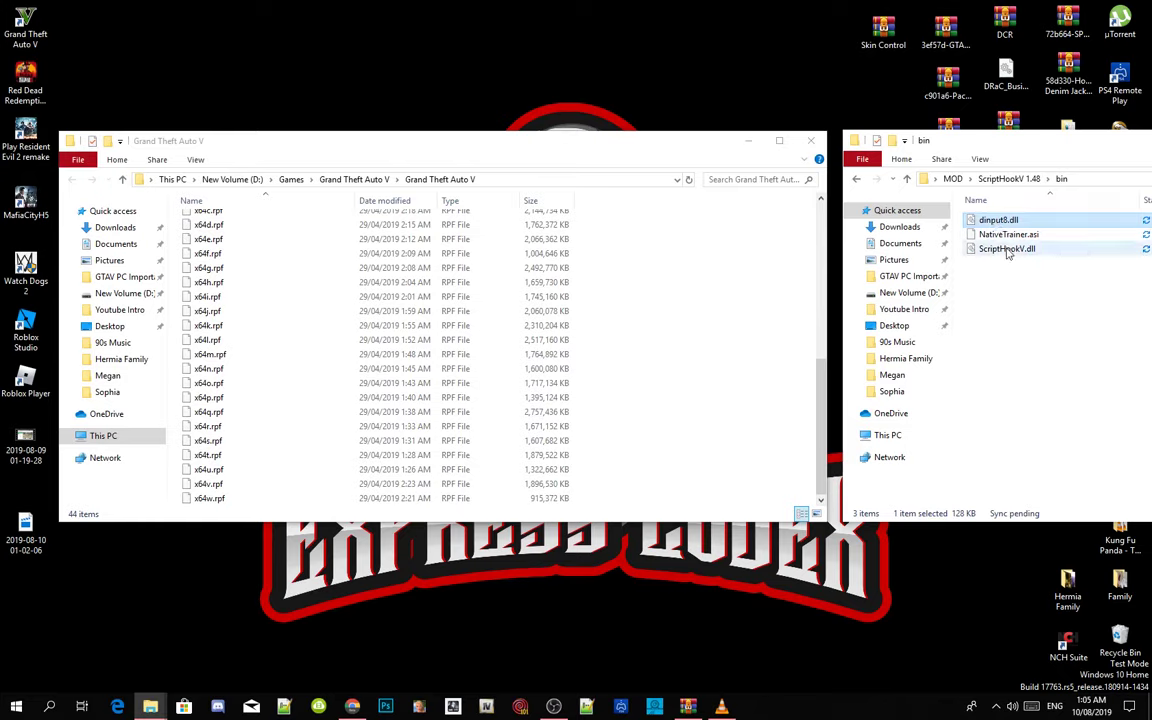
{"action": "left_click", "coordinate": [1005, 250], "text": "ctrl"}
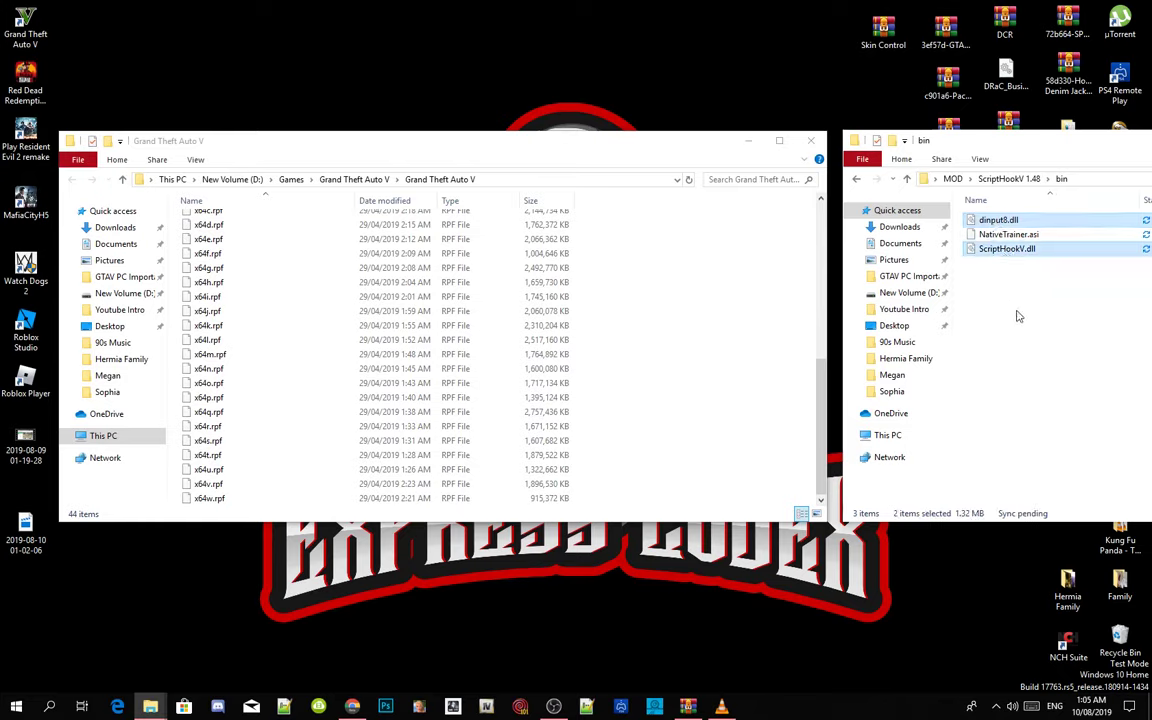
{"action": "left_click_drag", "start_coordinate": [1014, 256], "coordinate": [700, 357]}
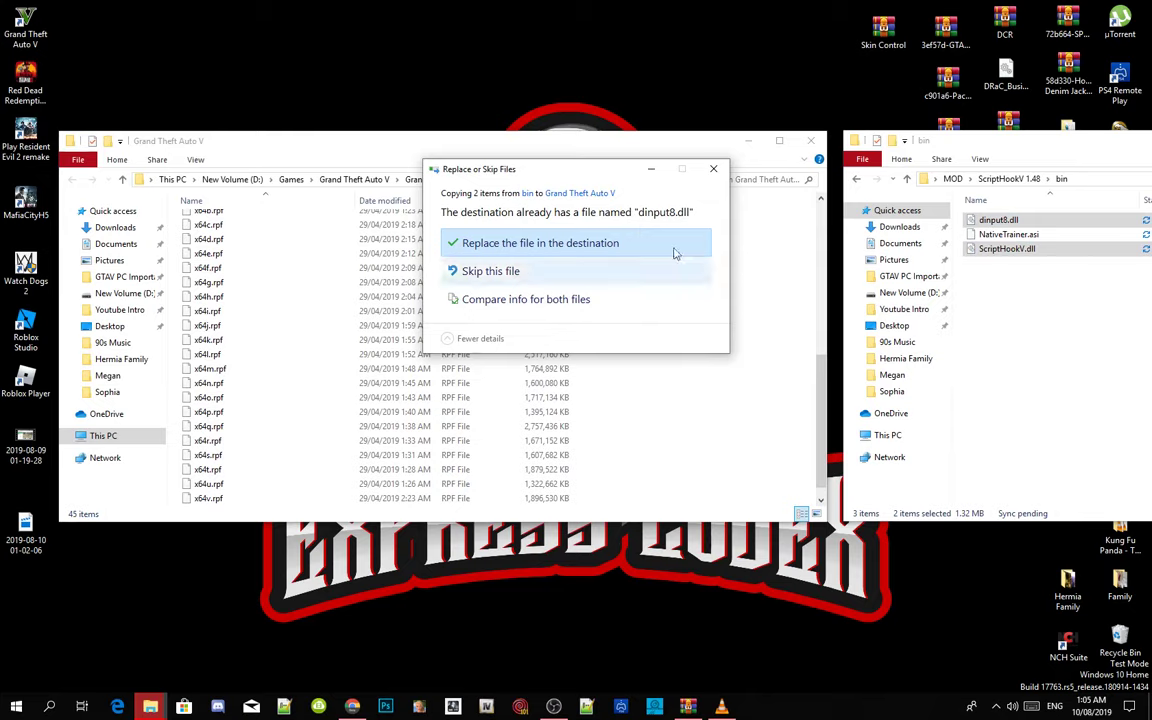
{"action": "left_click", "coordinate": [549, 250]}
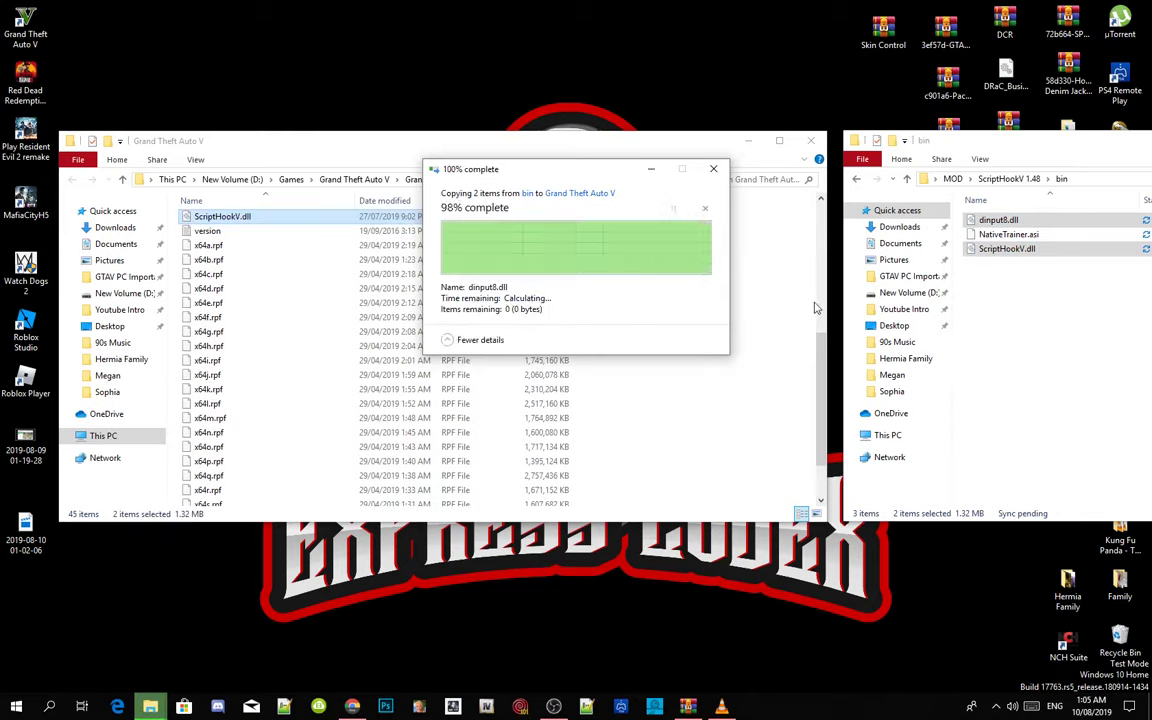
{"action": "key", "text": "alt+Left"}
{"action": "key", "text": "alt+Left"}
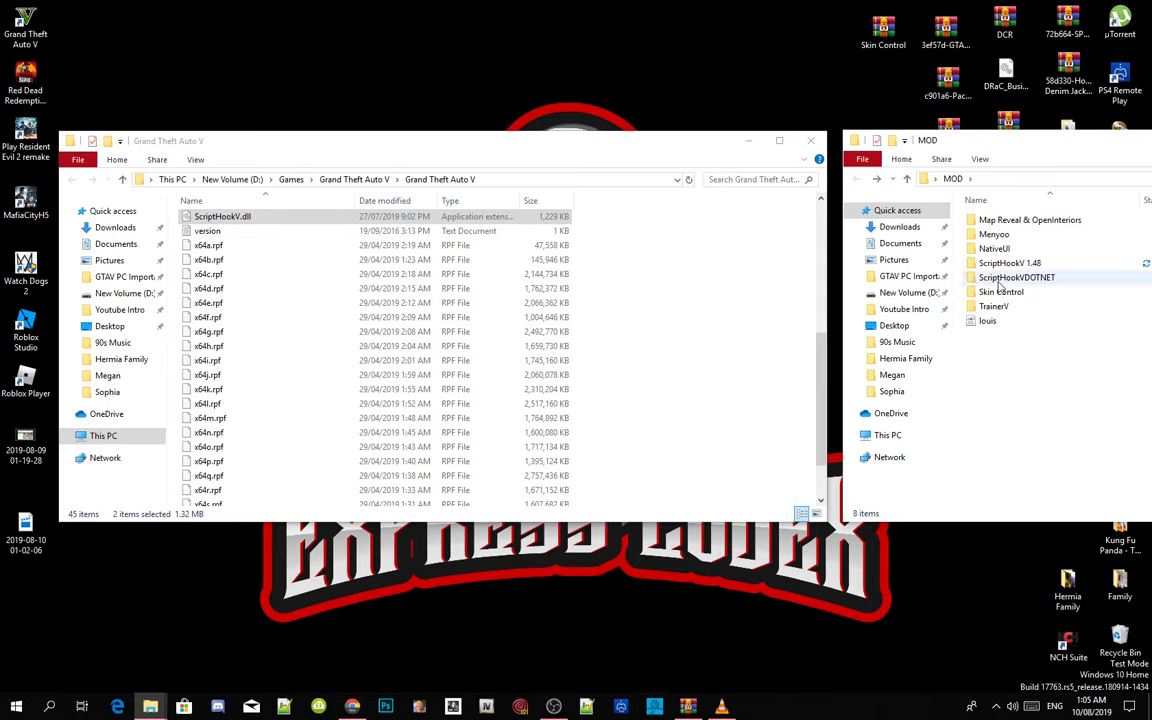
Copy ScriptHookVDotNet.asi, ScriptHookVDotNet2.dll and ScriptHookVDotNet2 from ScriptHookVDOTNET into the game folder.
{"action": "mouse_move", "coordinate": [1022, 284]}
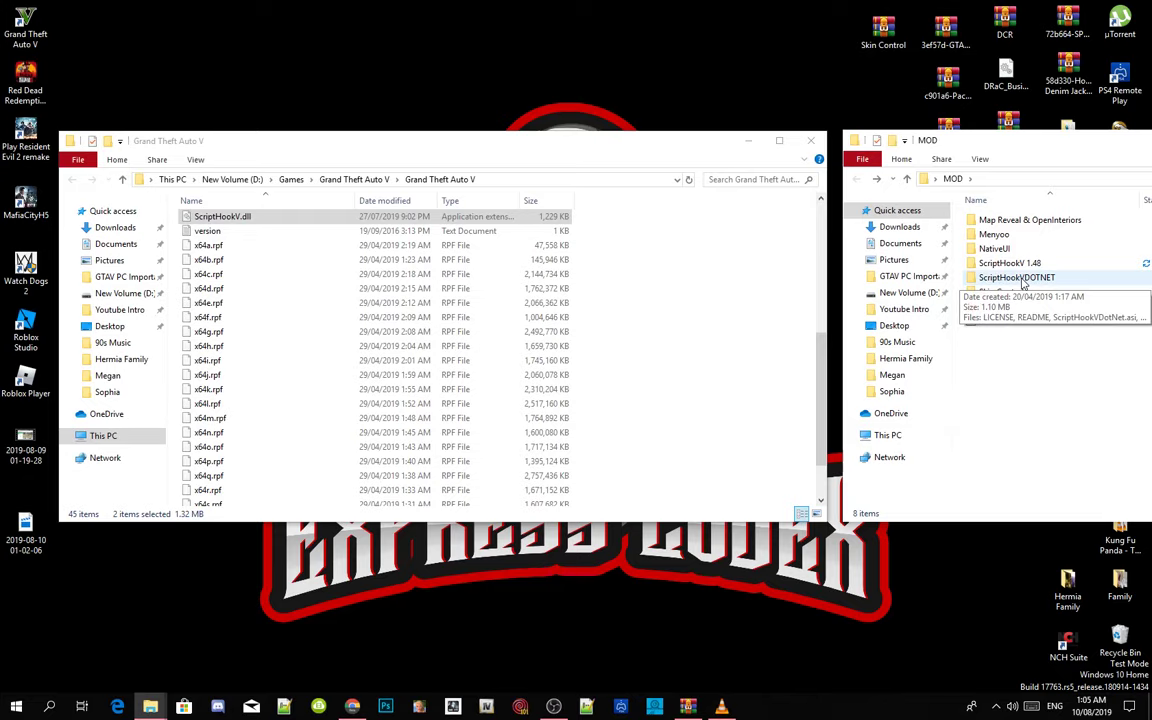
{"action": "double_click", "coordinate": [1022, 278]}
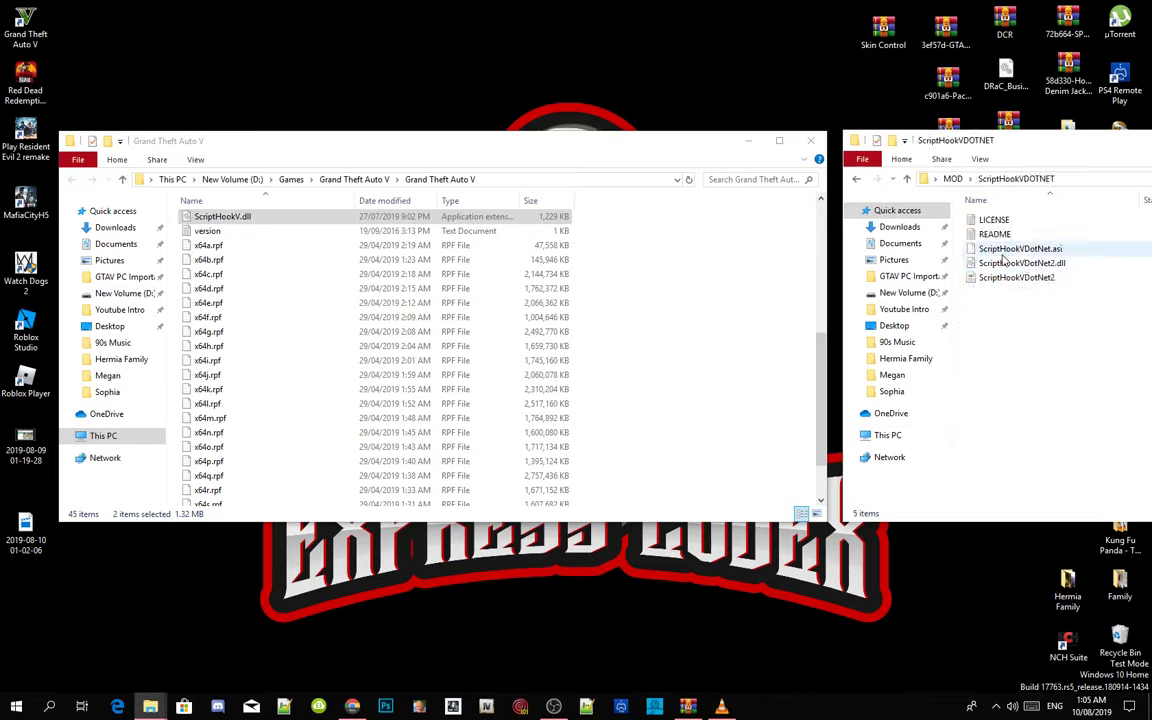
{"action": "mouse_move", "coordinate": [1055, 256]}
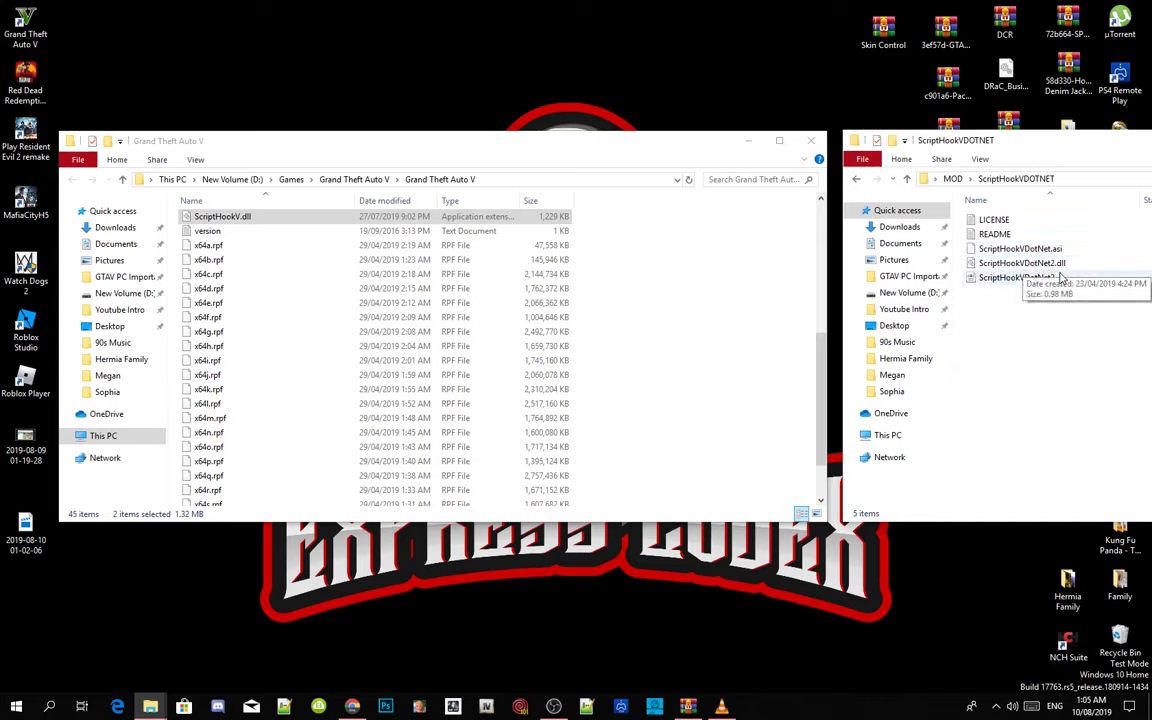
{"action": "left_click_drag", "start_coordinate": [1038, 315], "coordinate": [707, 368]}
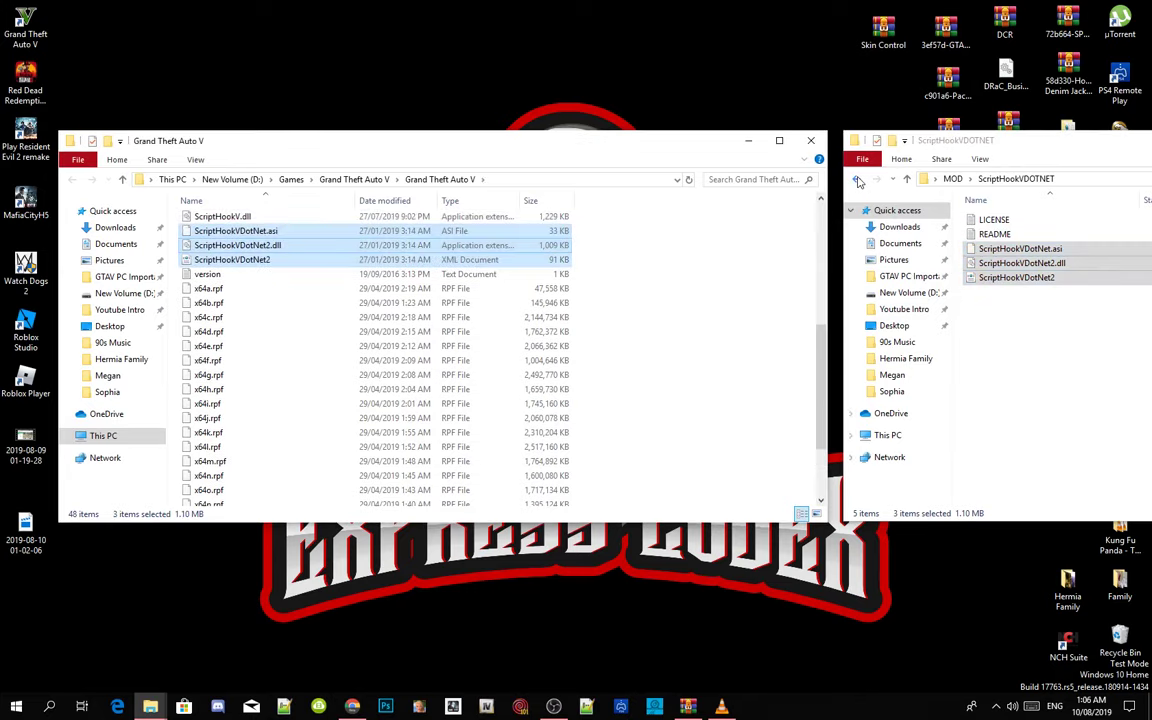
{"action": "left_click", "coordinate": [858, 180]}
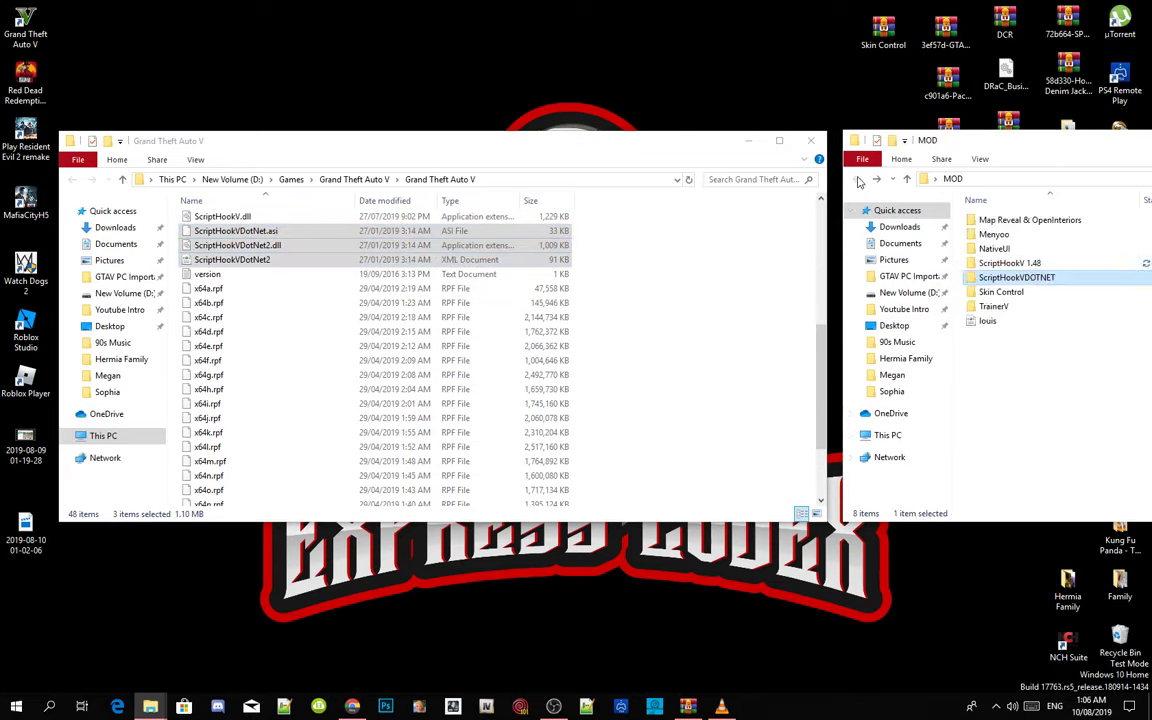
{"action": "left_click", "coordinate": [1033, 409]}
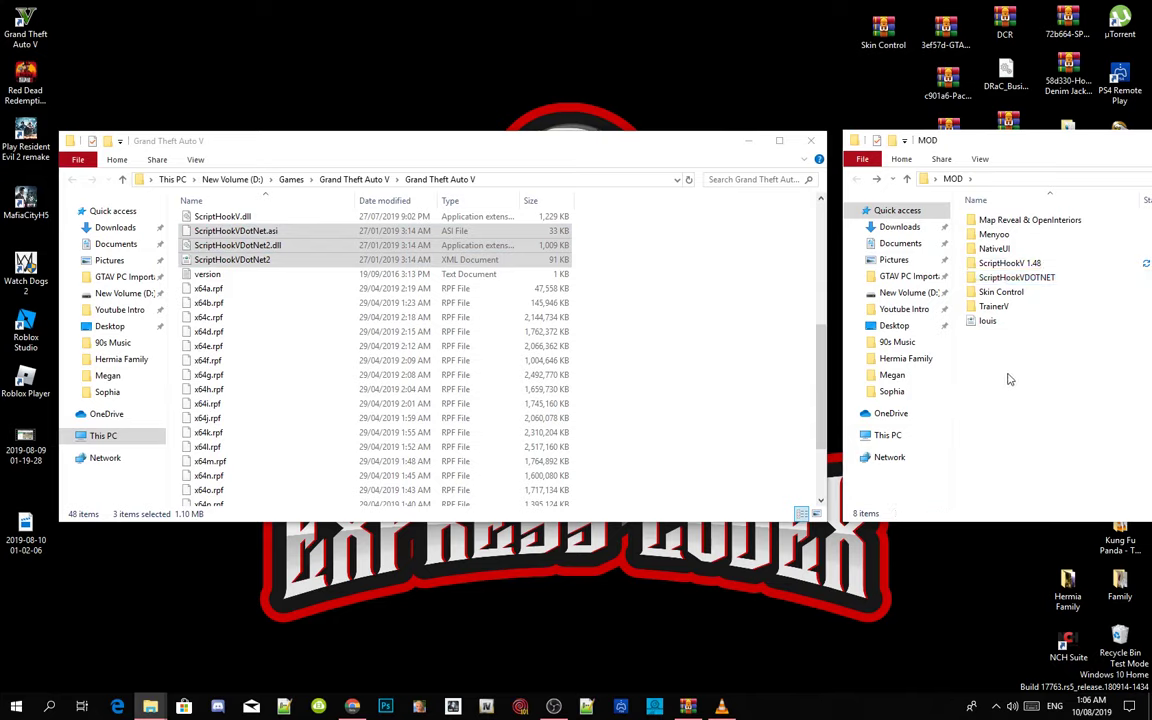
Copy TrainerV.asi and trainerv from the TrainerV folder into the Grand Theft Auto V folder.
{"action": "double_click", "coordinate": [995, 307]}
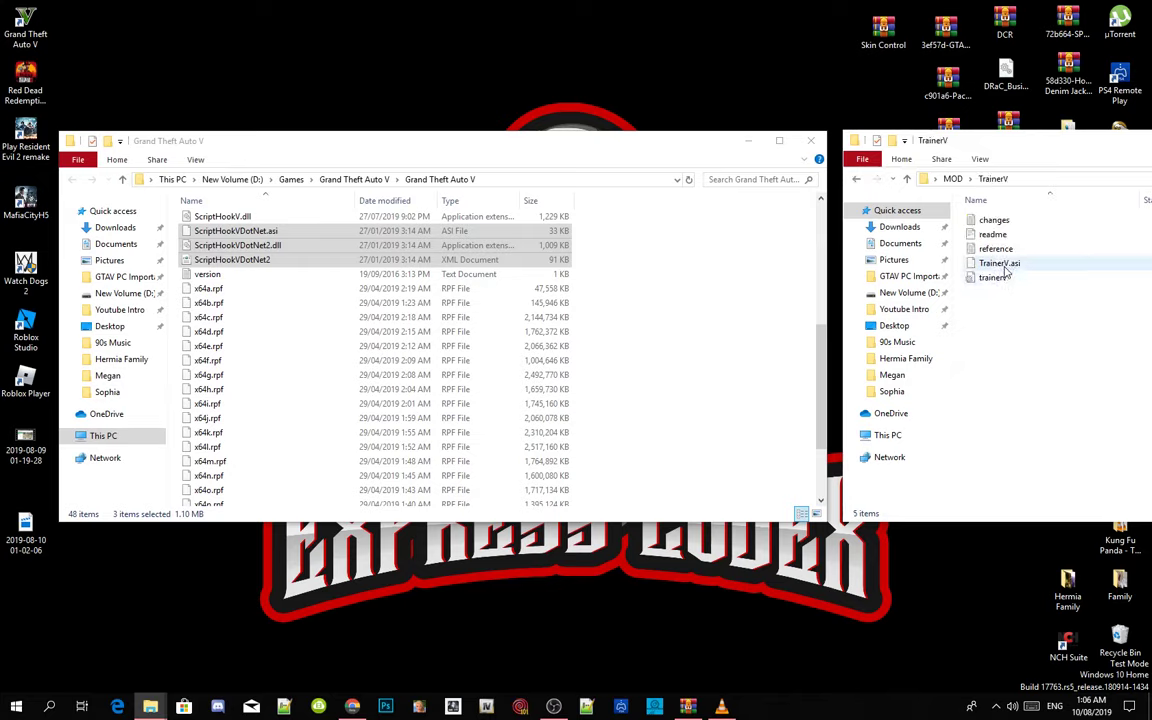
{"action": "left_click", "coordinate": [1004, 265]}
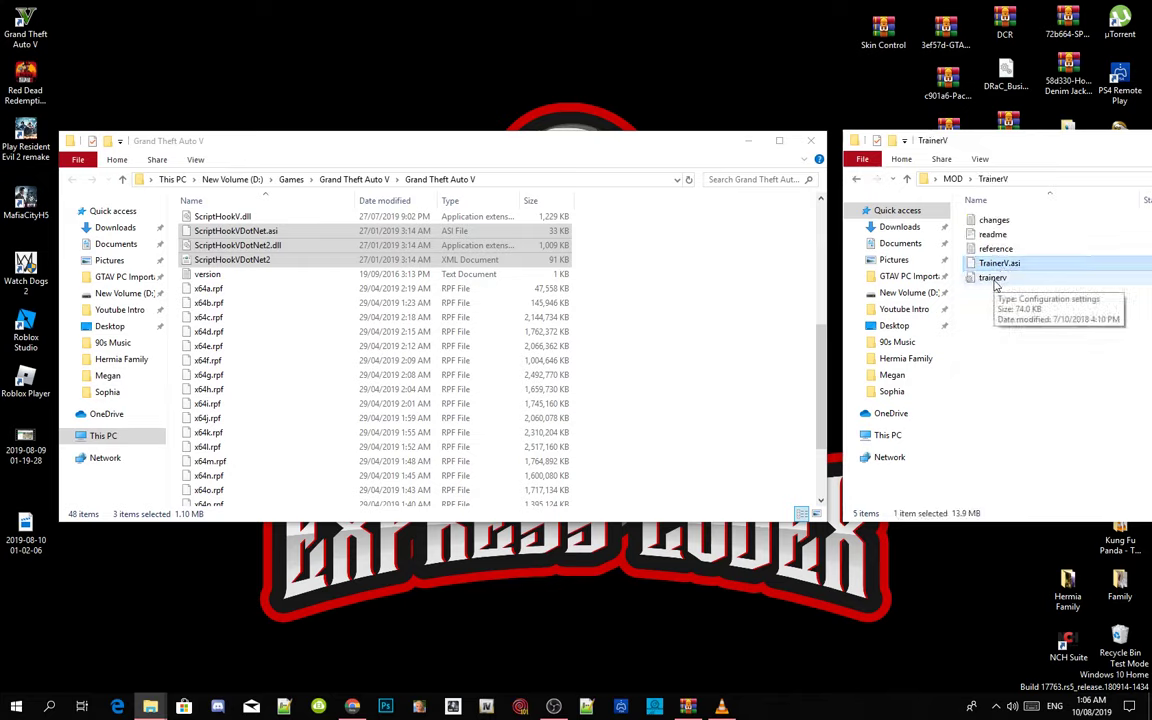
{"action": "left_click", "coordinate": [995, 279], "text": "ctrl"}
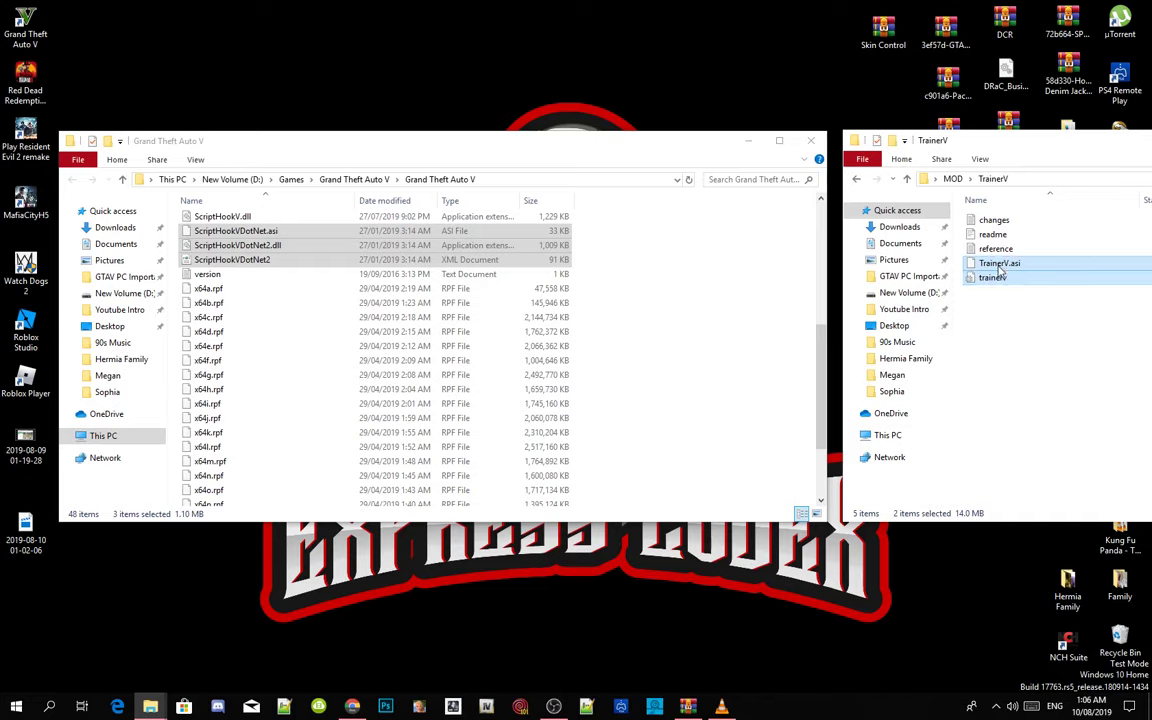
{"action": "left_click_drag", "start_coordinate": [990, 270], "coordinate": [782, 406]}
{"action": "left_click", "coordinate": [858, 180]}
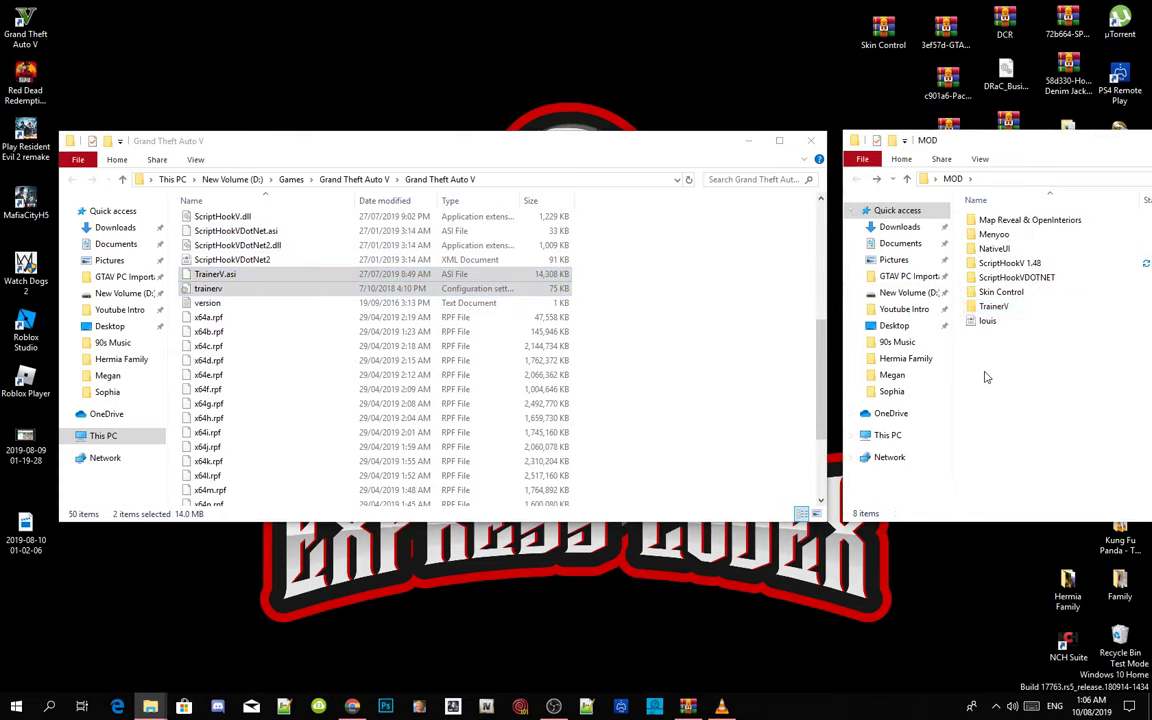
Refresh the game folder and create a new folder named 'scripts' inside it.
{"action": "right_click", "coordinate": [677, 318]}
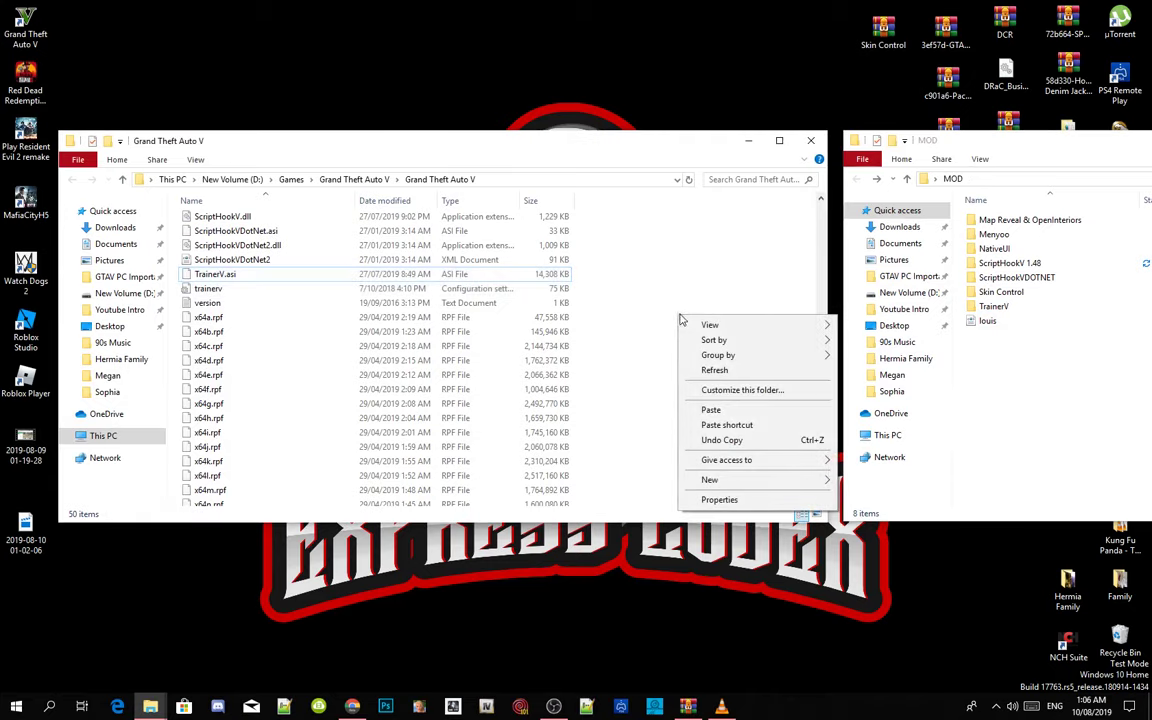
{"action": "left_click", "coordinate": [716, 372]}
{"action": "right_click", "coordinate": [720, 351]}
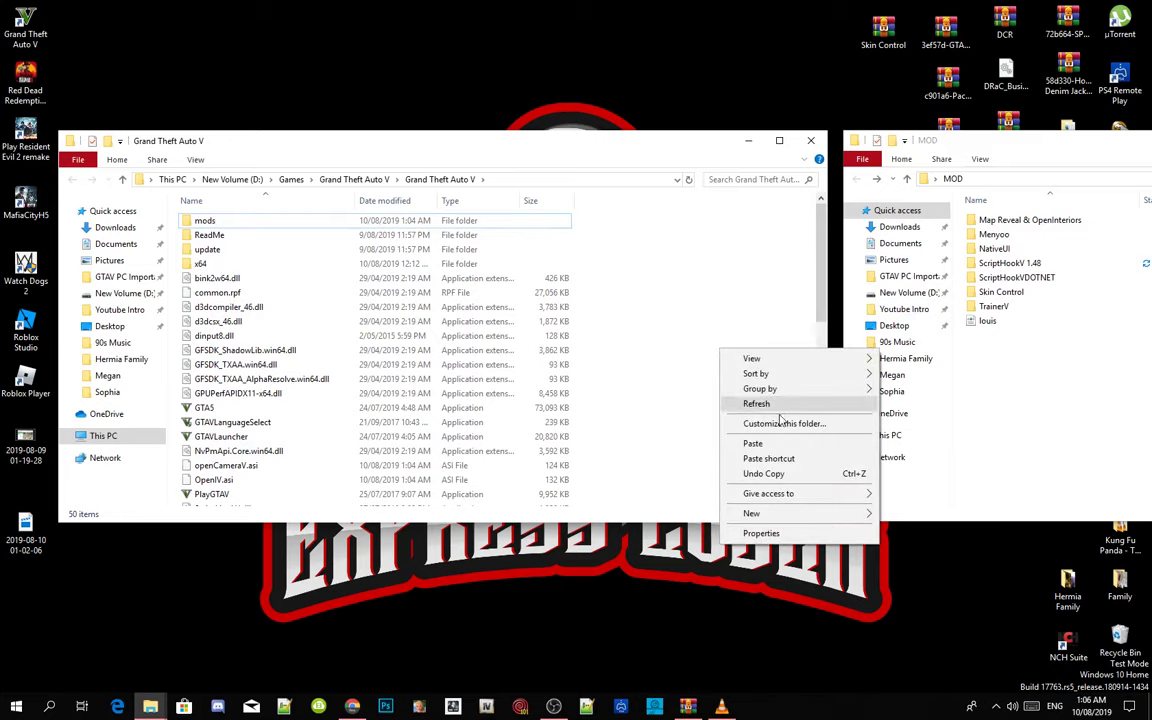
{"action": "mouse_move", "coordinate": [790, 514]}
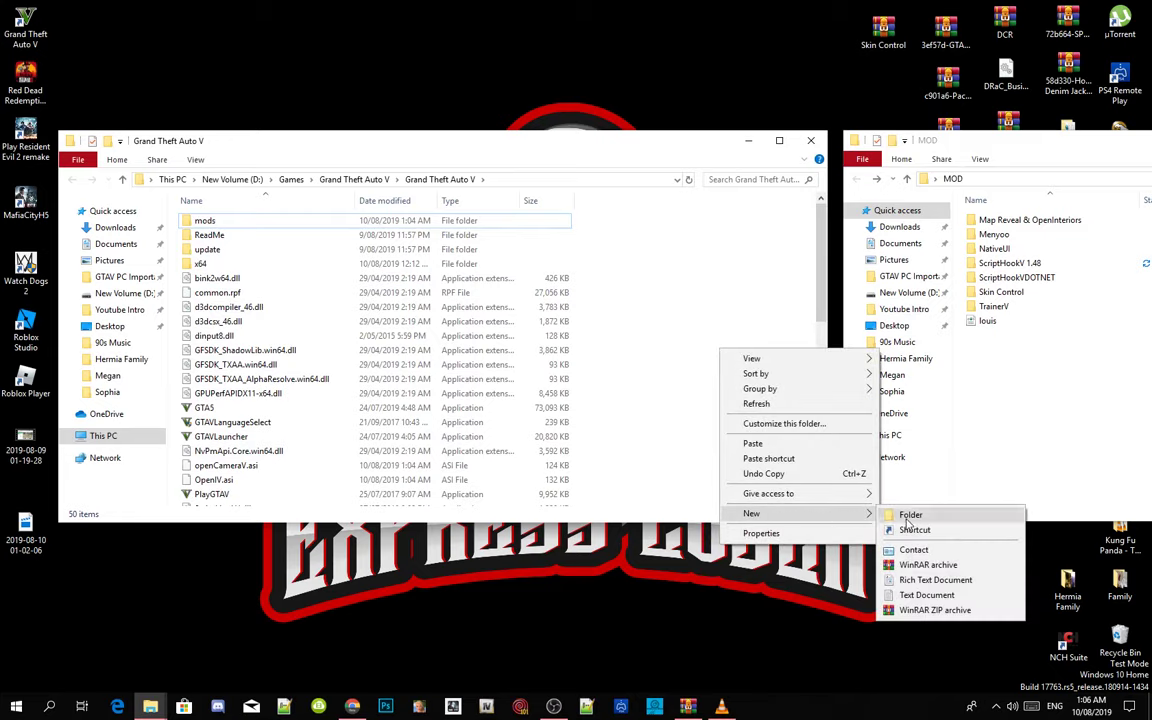
{"action": "left_click", "coordinate": [908, 516]}
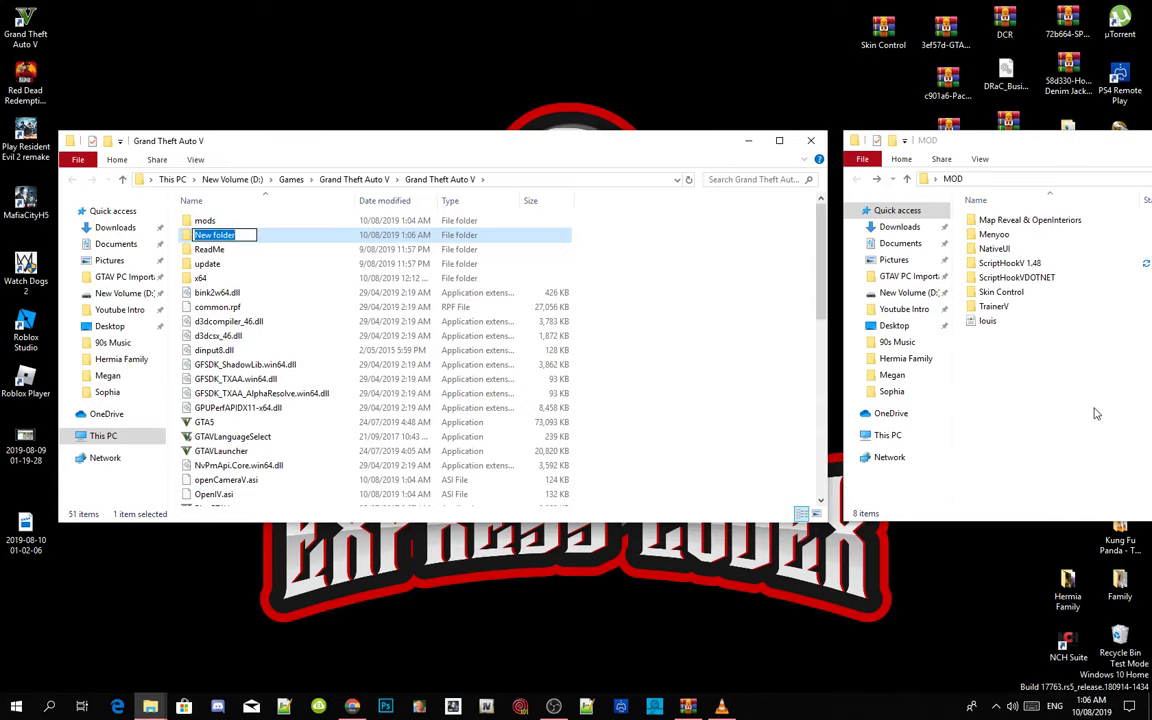
{"action": "type", "text": "s"}
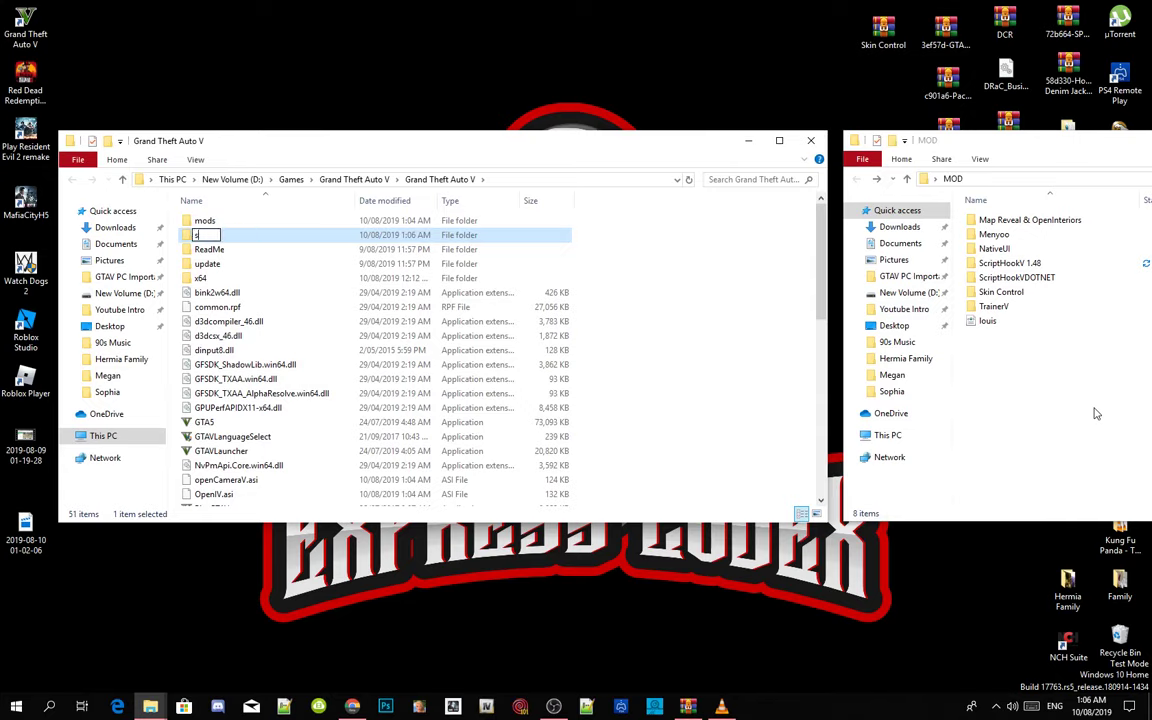
{"action": "type", "text": "cripts"}
{"action": "key", "text": "Return"}
{"action": "key", "text": "Return"}
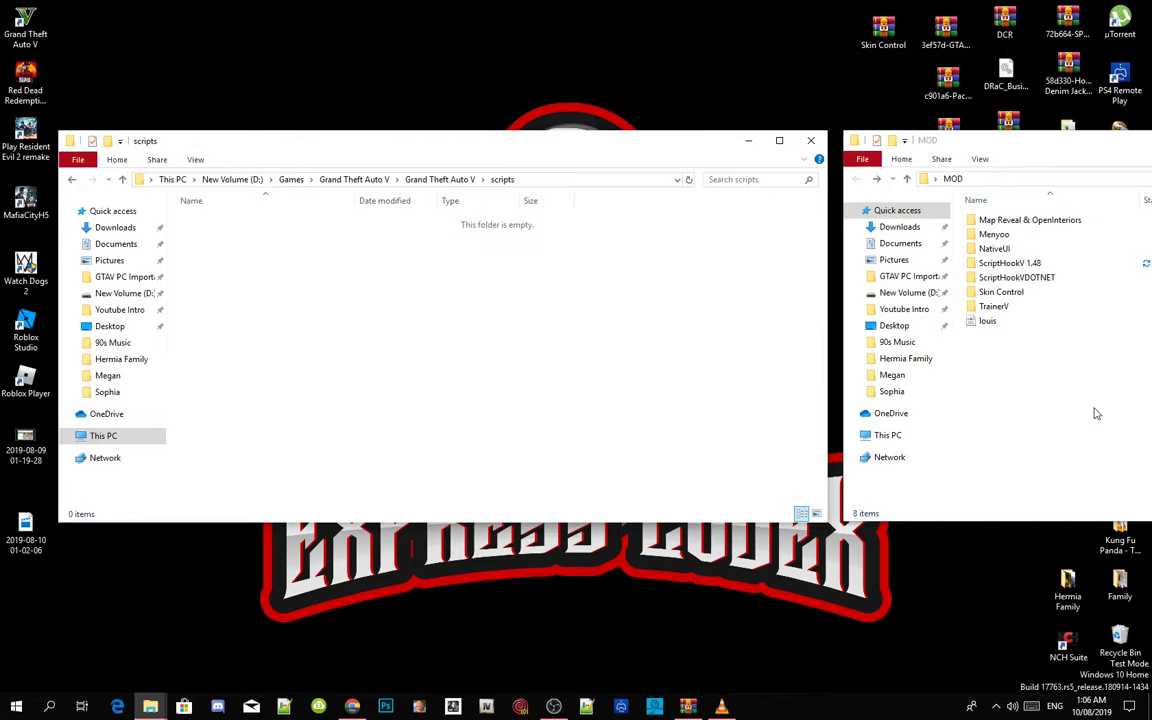
Copy NativeUI.dll from MOD\NativeUI\1.9 into the game's scripts folder.
{"action": "double_click", "coordinate": [993, 249]}
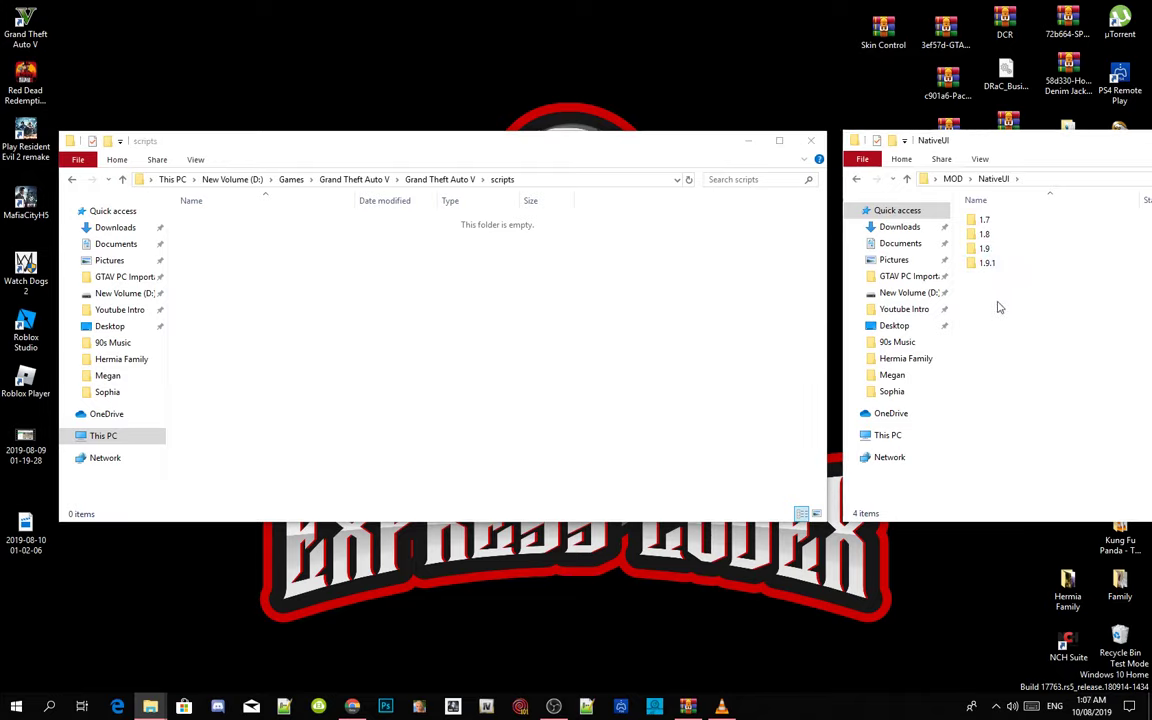
{"action": "double_click", "coordinate": [986, 250]}
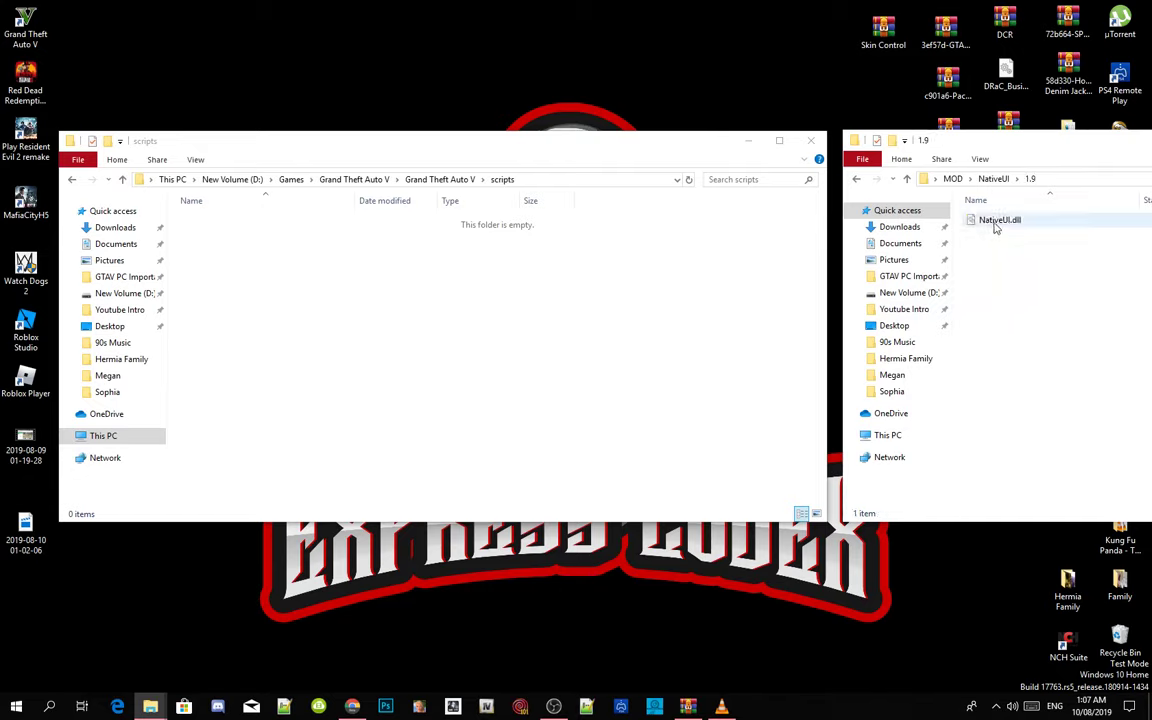
{"action": "left_click", "coordinate": [993, 226]}
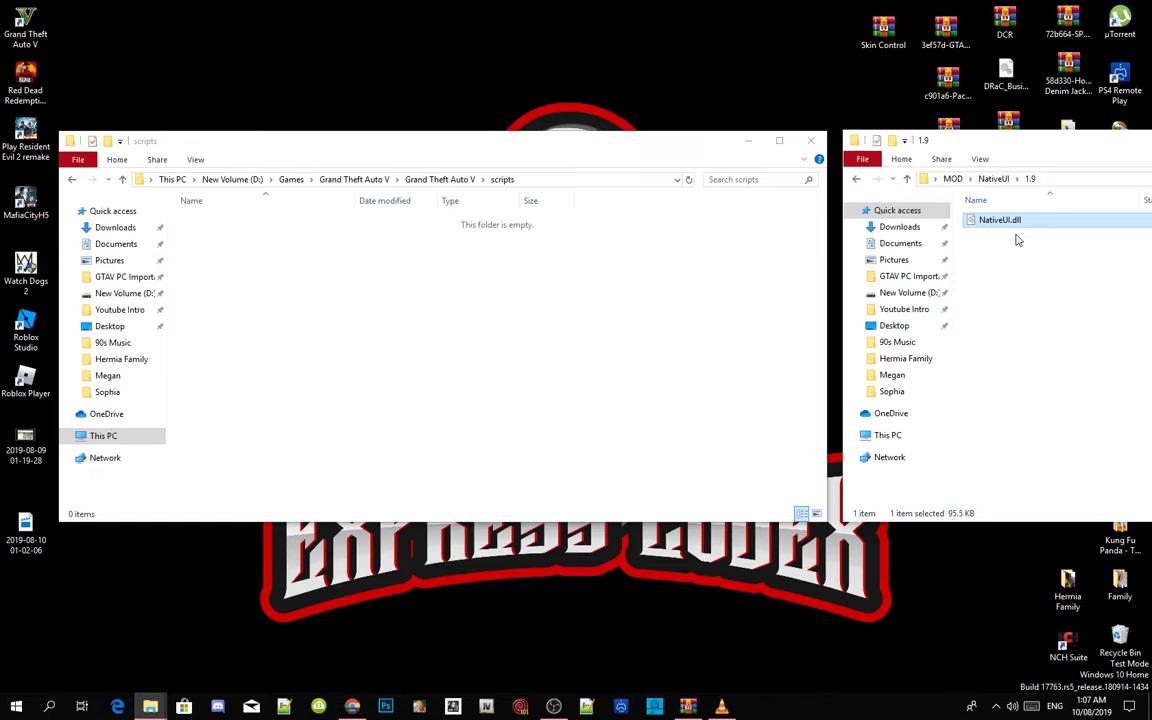
{"action": "left_click_drag", "start_coordinate": [1018, 225], "coordinate": [270, 327]}
{"action": "left_click", "coordinate": [270, 327]}
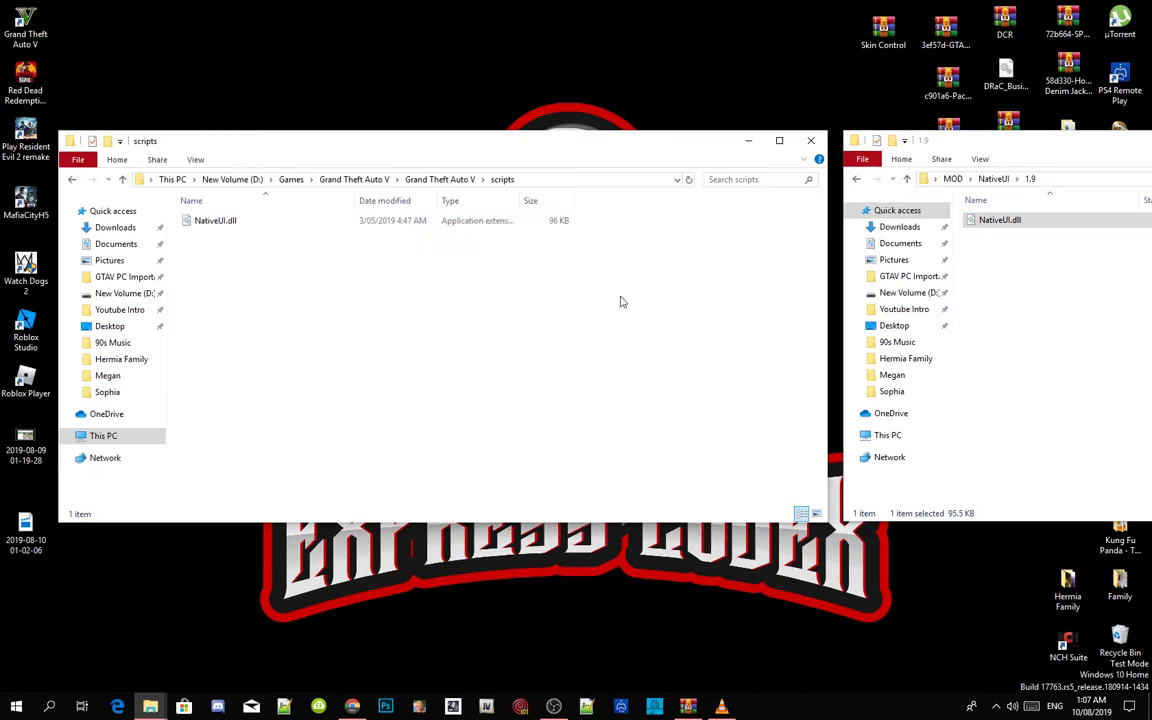
Return the game window to the Grand Theft Auto V folder and minimise the NativeUI window.
{"action": "left_click", "coordinate": [857, 180]}
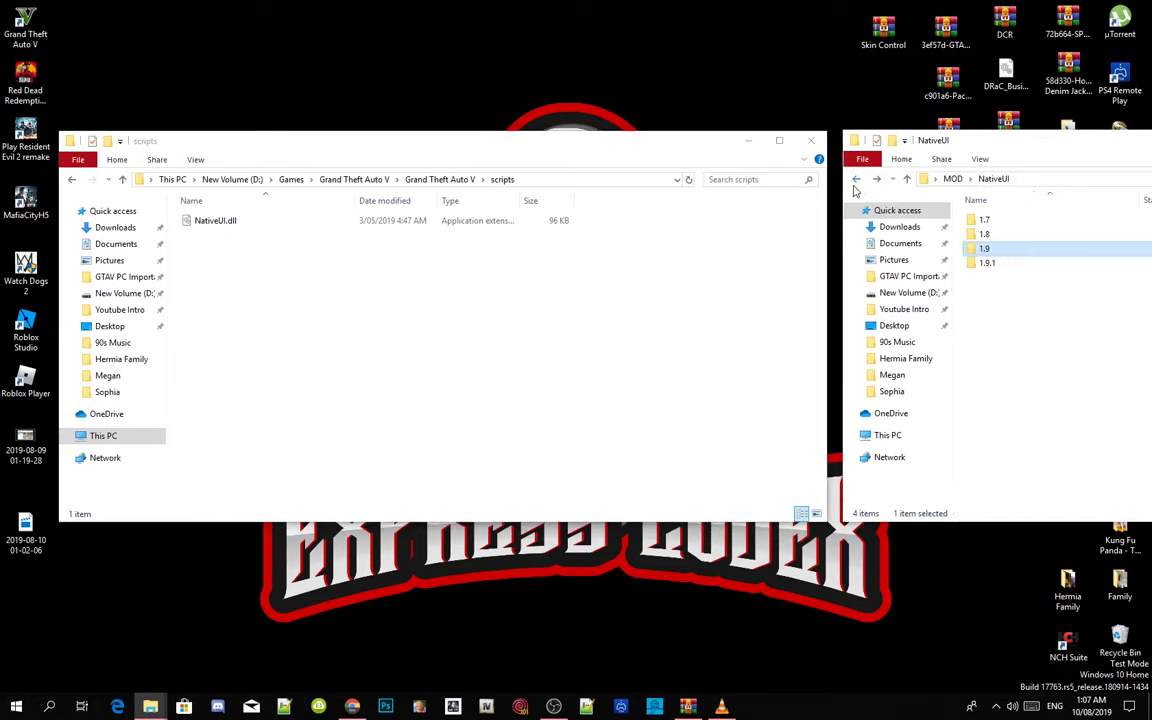
{"action": "left_click", "coordinate": [422, 180]}
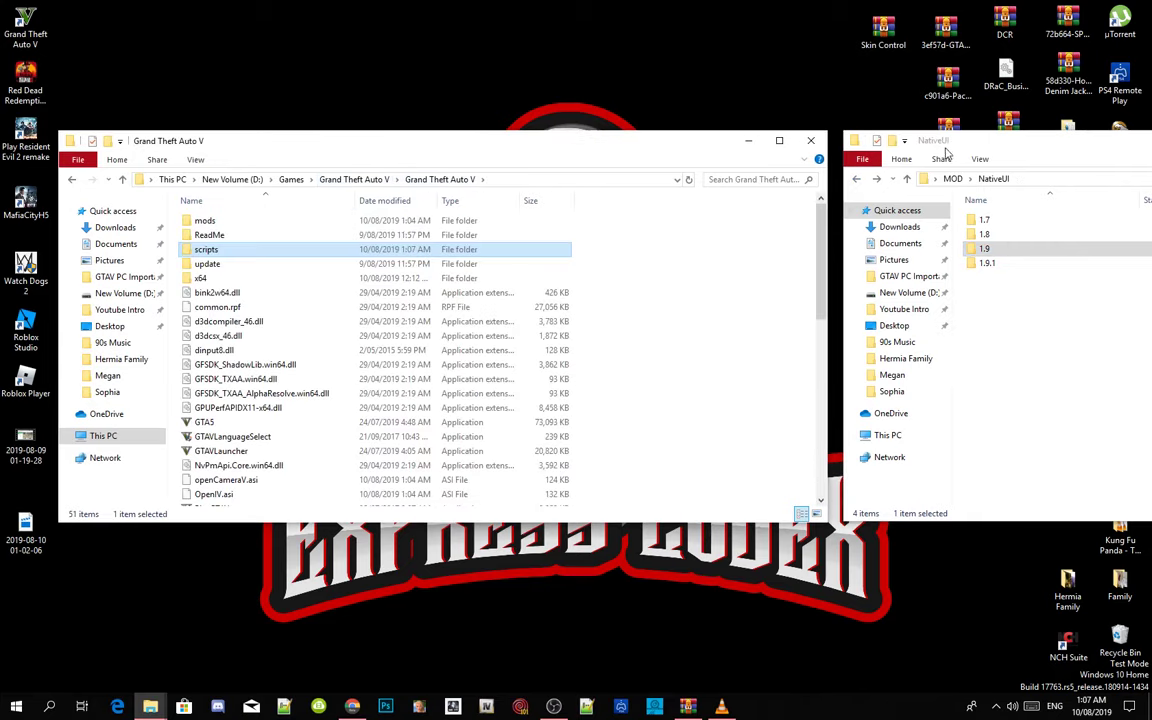
{"action": "left_click_drag", "start_coordinate": [1019, 148], "coordinate": [416, 211]}
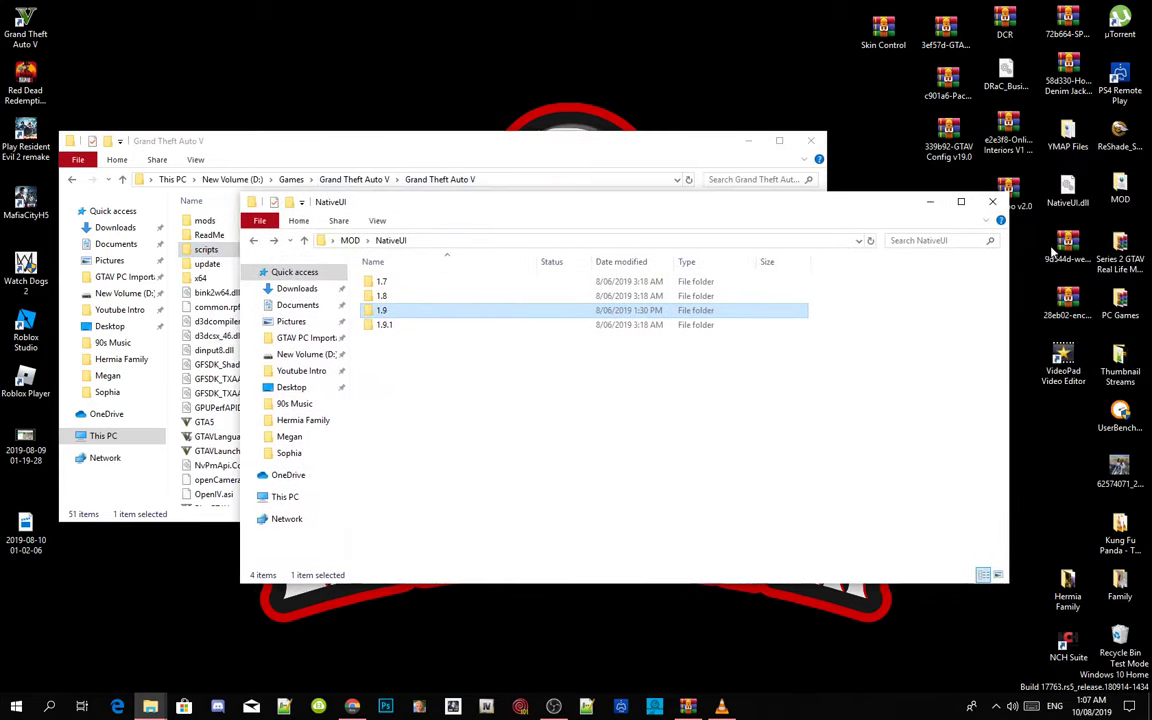
{"action": "left_click", "coordinate": [928, 203]}
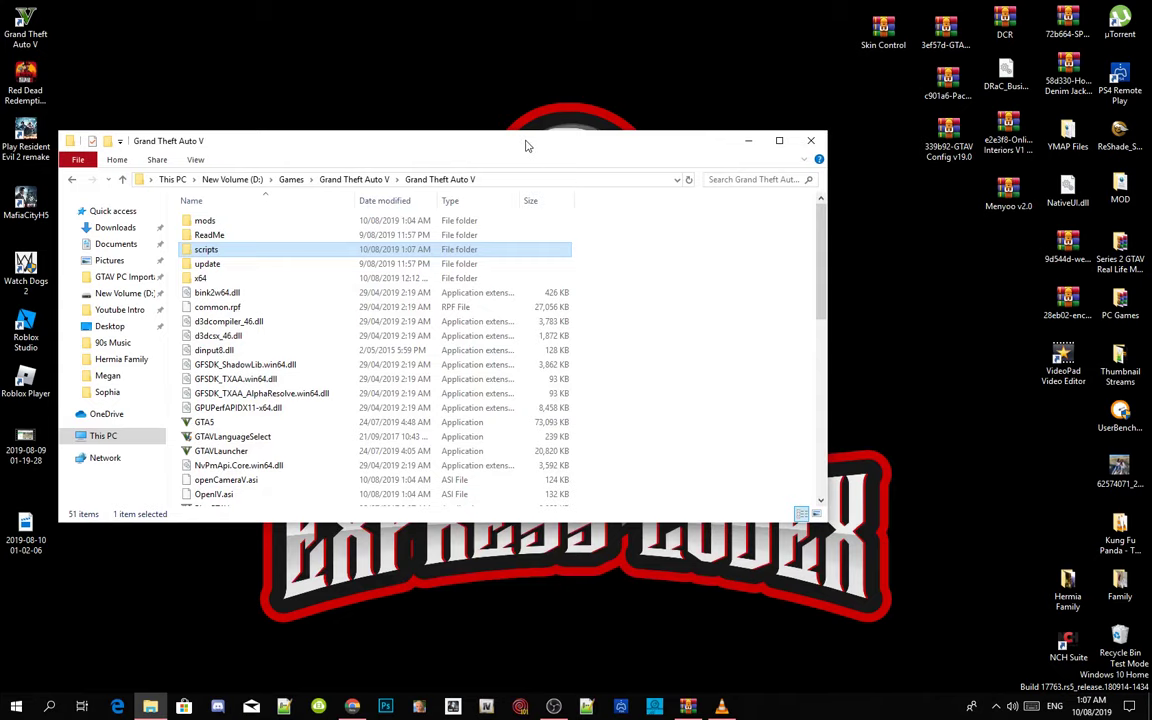
{"action": "left_click_drag", "start_coordinate": [535, 147], "coordinate": [591, 118]}
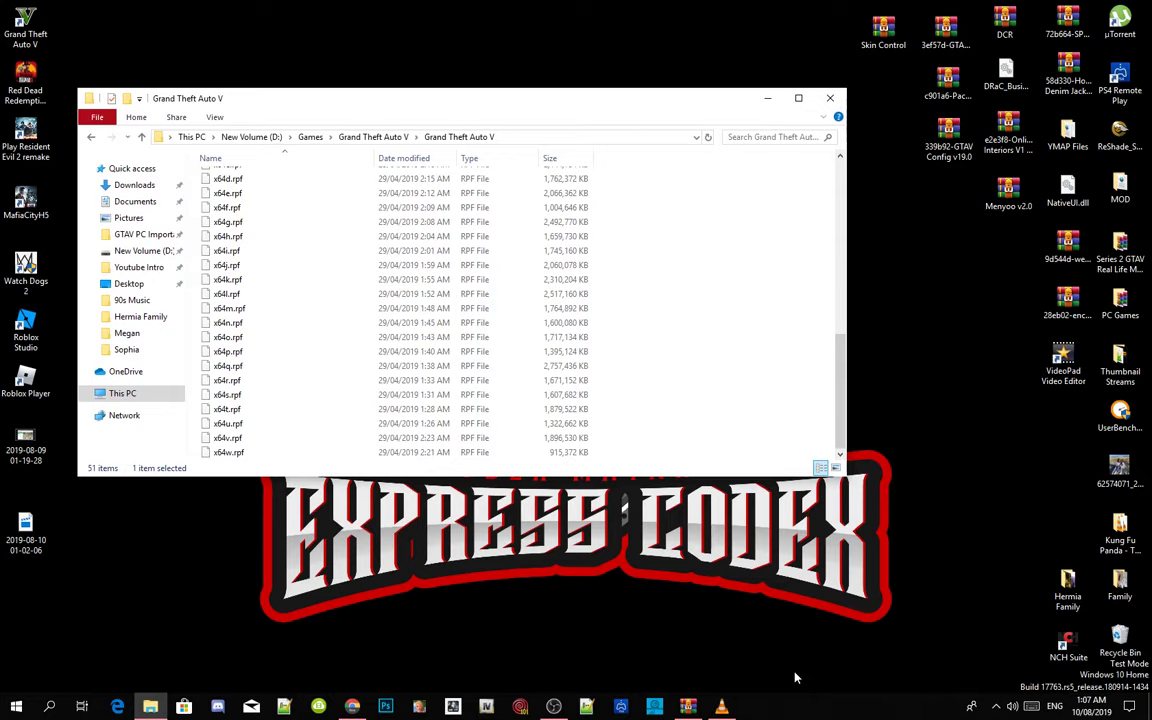
{"action": "mouse_move", "coordinate": [698, 714]}
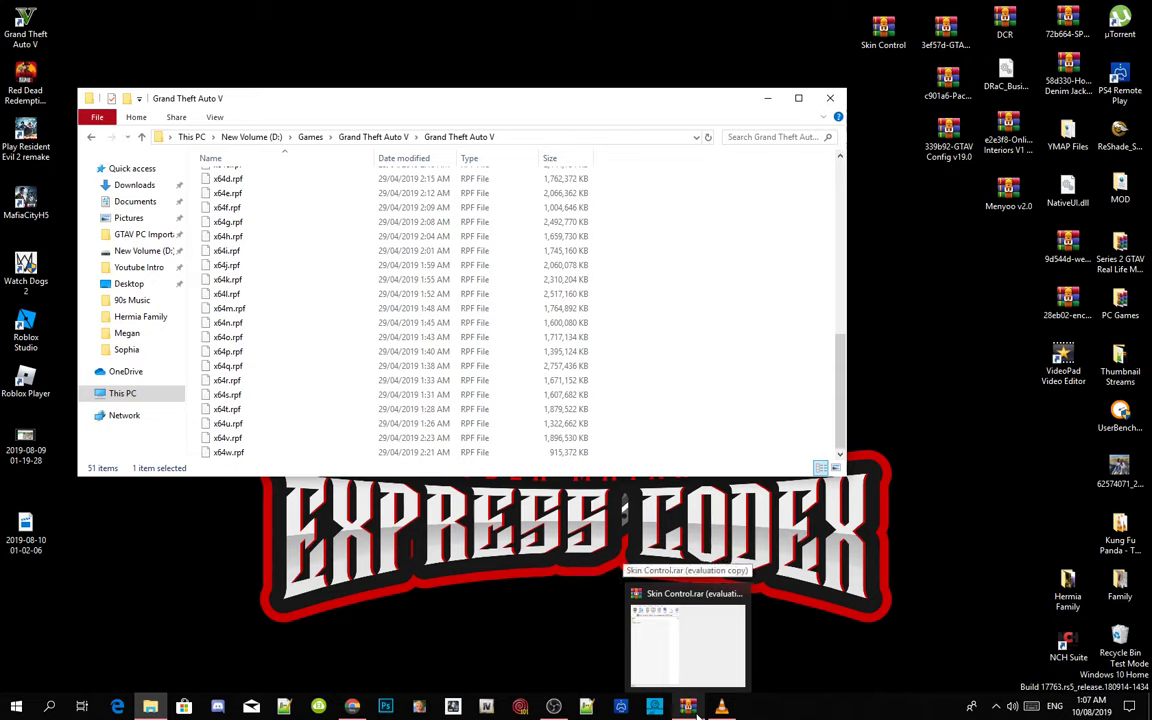
Extract Skin Control.asi and Skin Control.ini from the archive into the Grand Theft Auto V folder.
{"action": "left_click", "coordinate": [697, 712]}
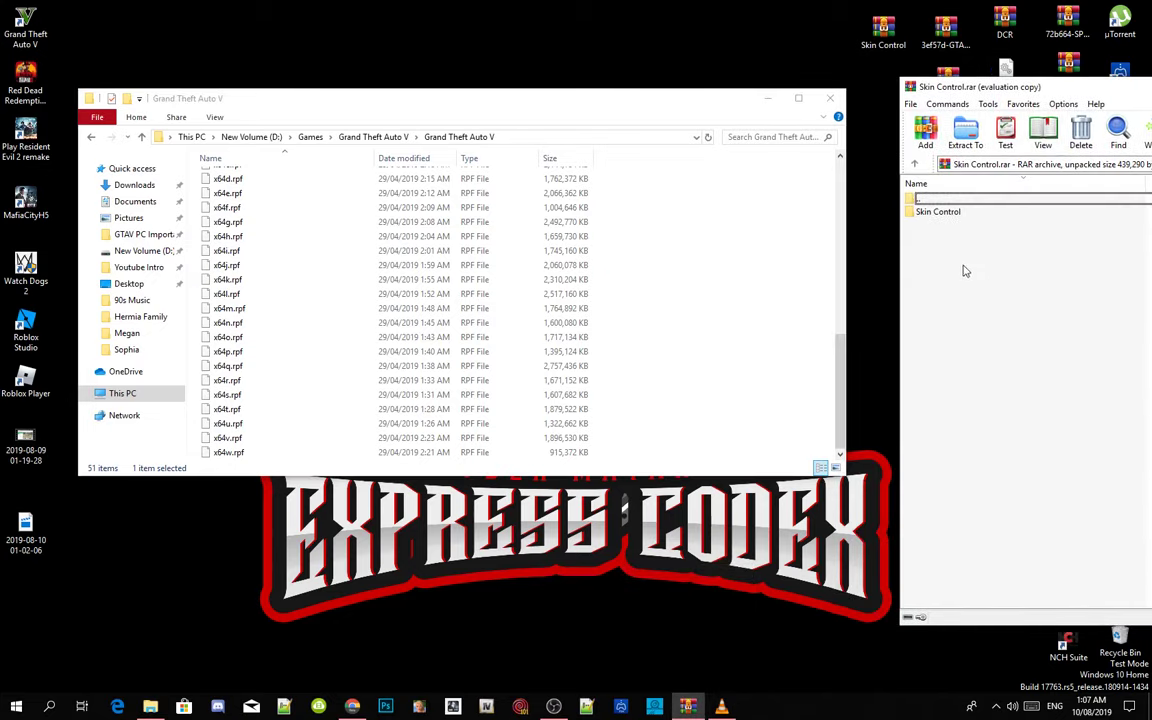
{"action": "double_click", "coordinate": [940, 213]}
{"action": "left_click", "coordinate": [943, 225]}
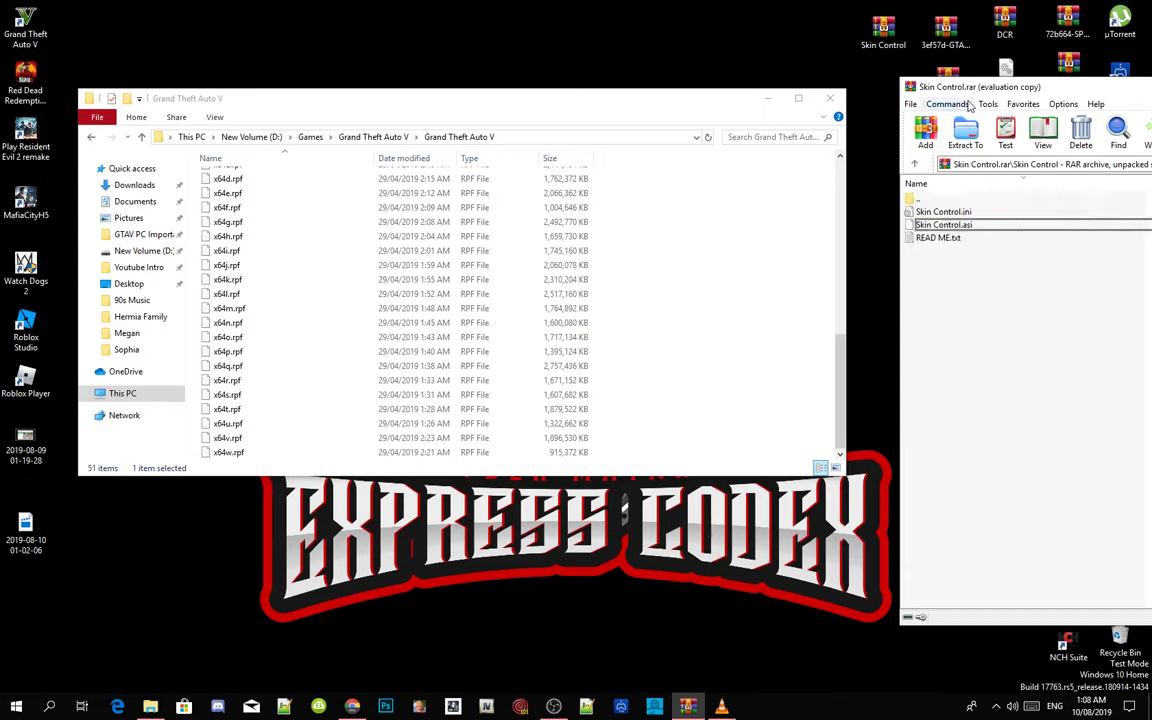
{"action": "left_click", "coordinate": [952, 213]}
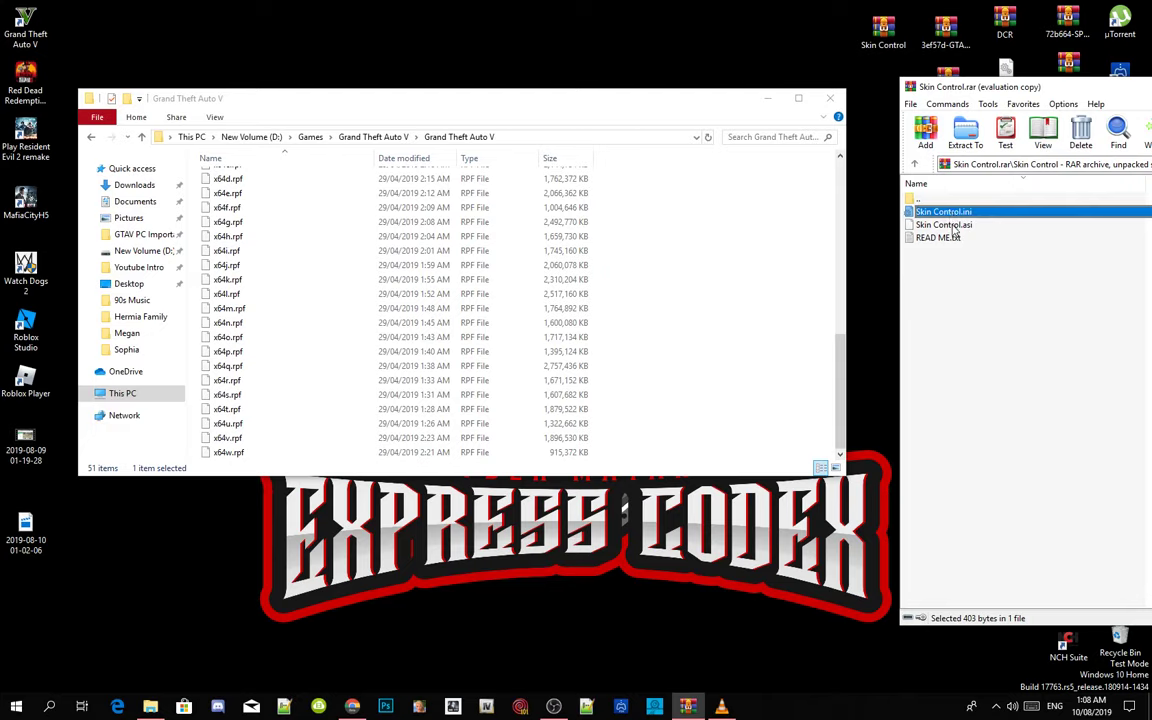
{"action": "left_click", "coordinate": [955, 226], "text": "shift"}
{"action": "left_click_drag", "start_coordinate": [955, 226], "coordinate": [771, 249]}
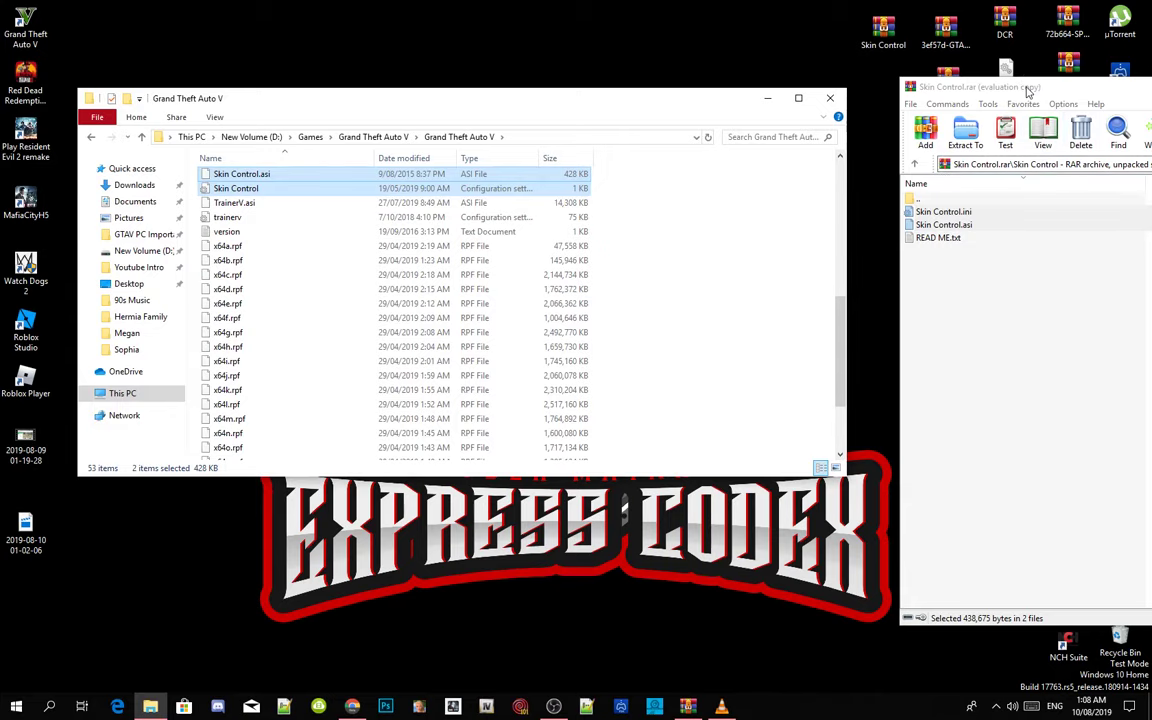
Move the WinRAR archive window aside and close it.
{"action": "left_click_drag", "start_coordinate": [1027, 88], "coordinate": [573, 147]}
{"action": "left_click_drag", "start_coordinate": [964, 141], "coordinate": [825, 125]}
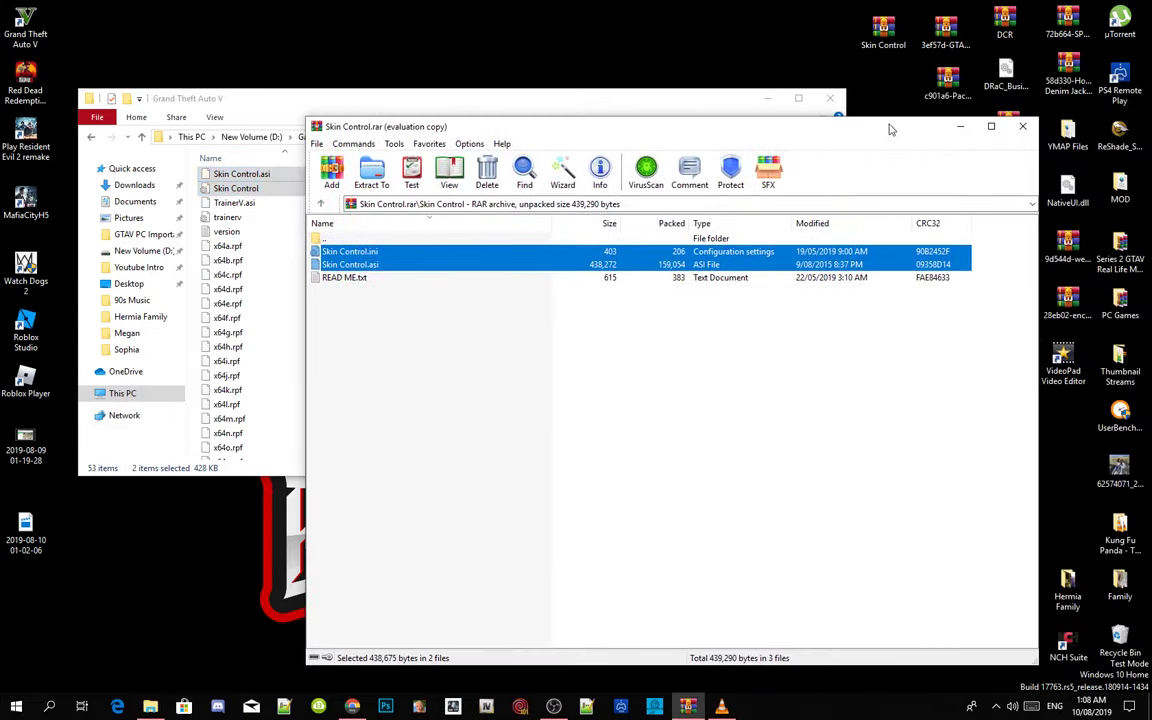
{"action": "left_click", "coordinate": [1024, 128]}
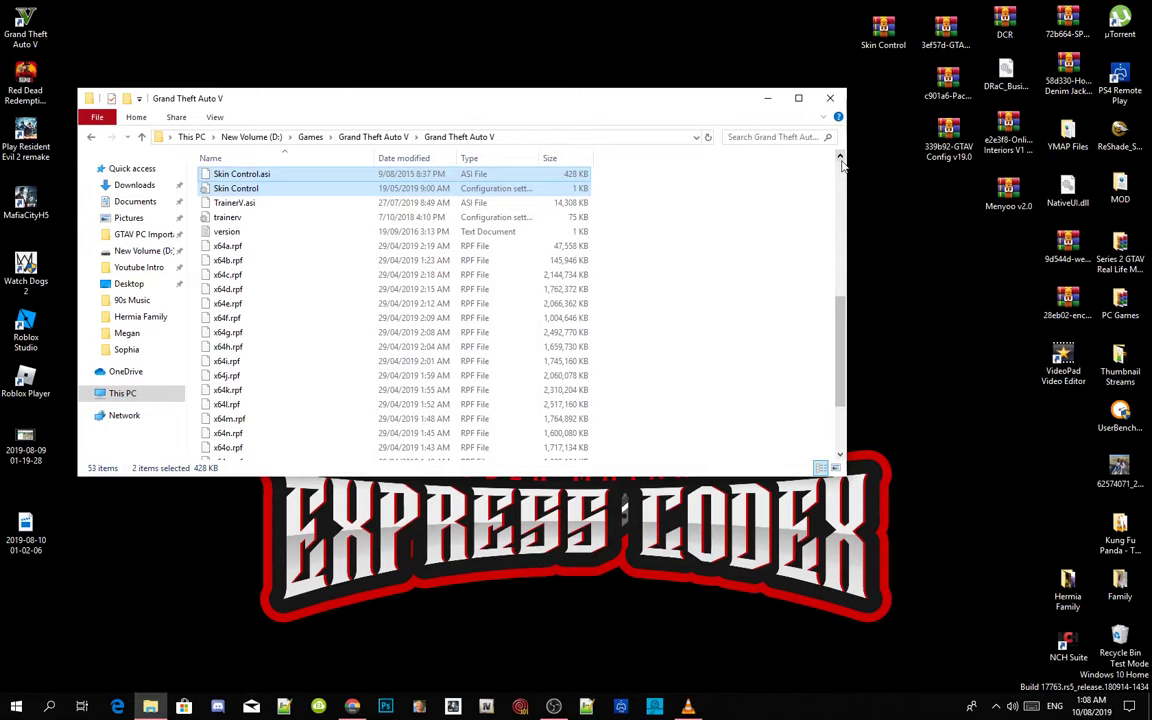
{"action": "left_click", "coordinate": [680, 327]}
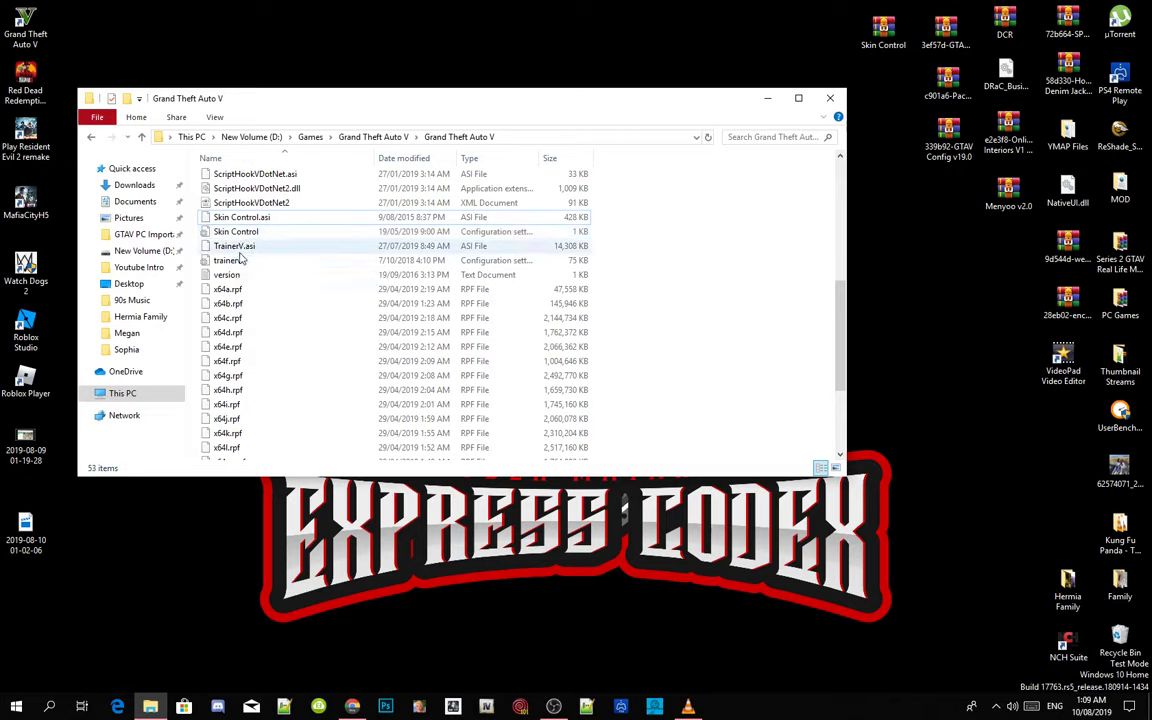
Open Skin Control.ini from the game folder in Notepad++ for editing.
{"action": "right_click", "coordinate": [235, 234]}
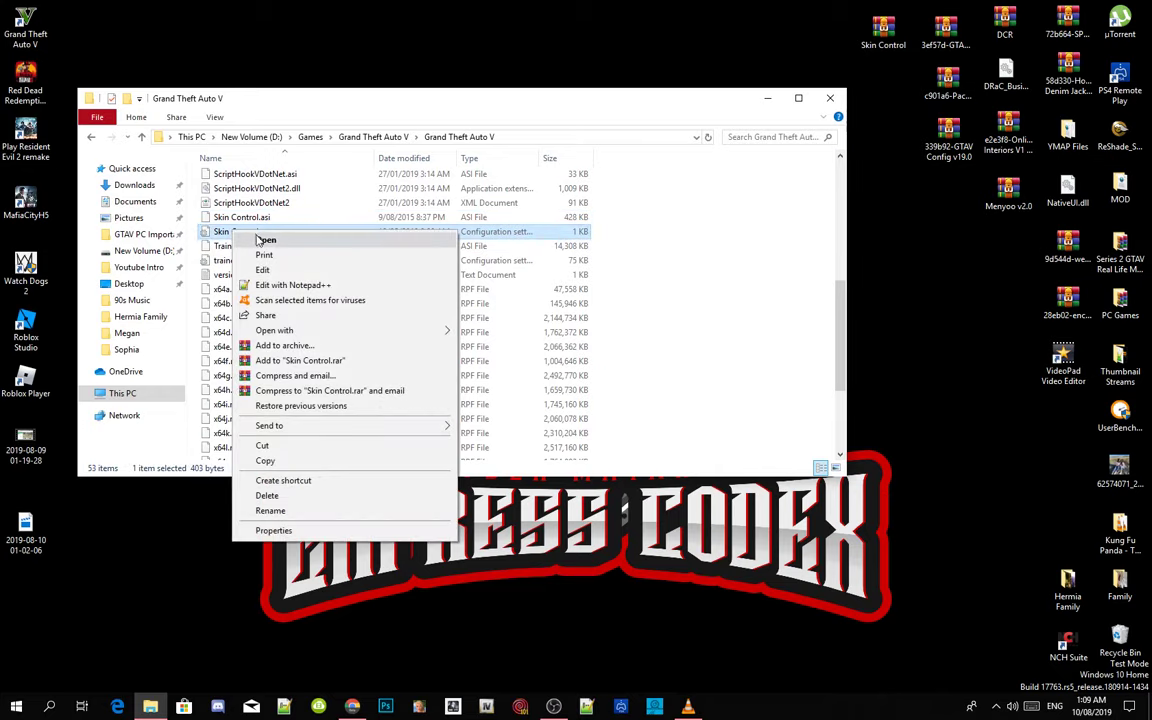
{"action": "left_click", "coordinate": [272, 289]}
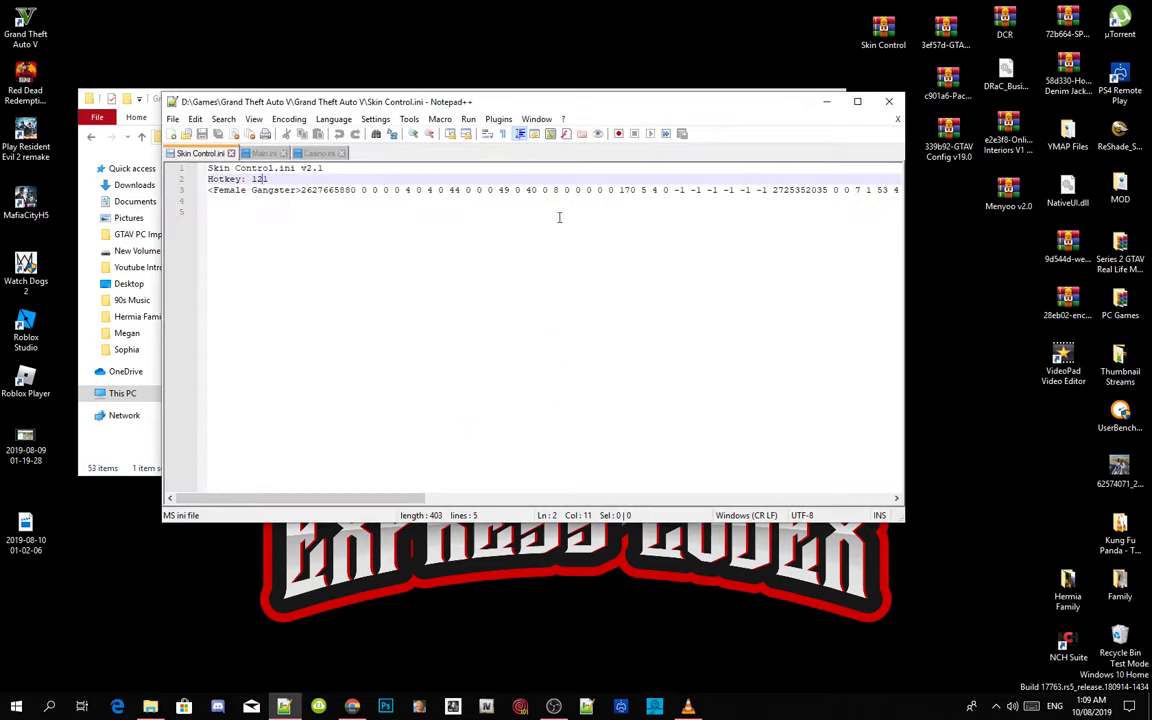